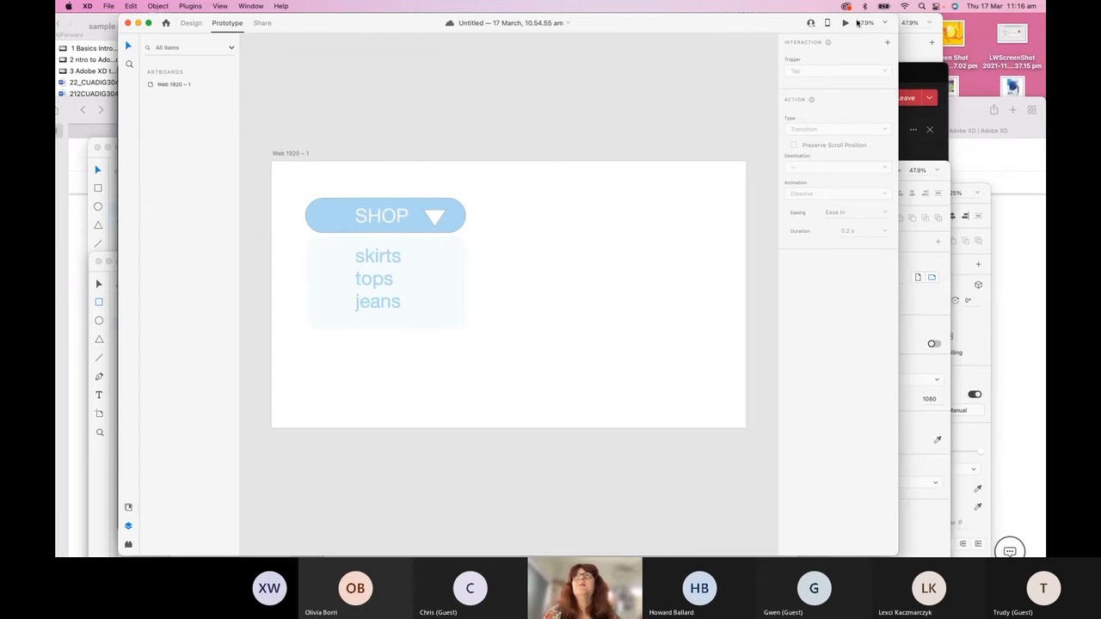
# Step: Preview the prototype, toggle the SHOP dropdown open and closed with its triangle, and close the preview
pyautogui.click(437, 141)
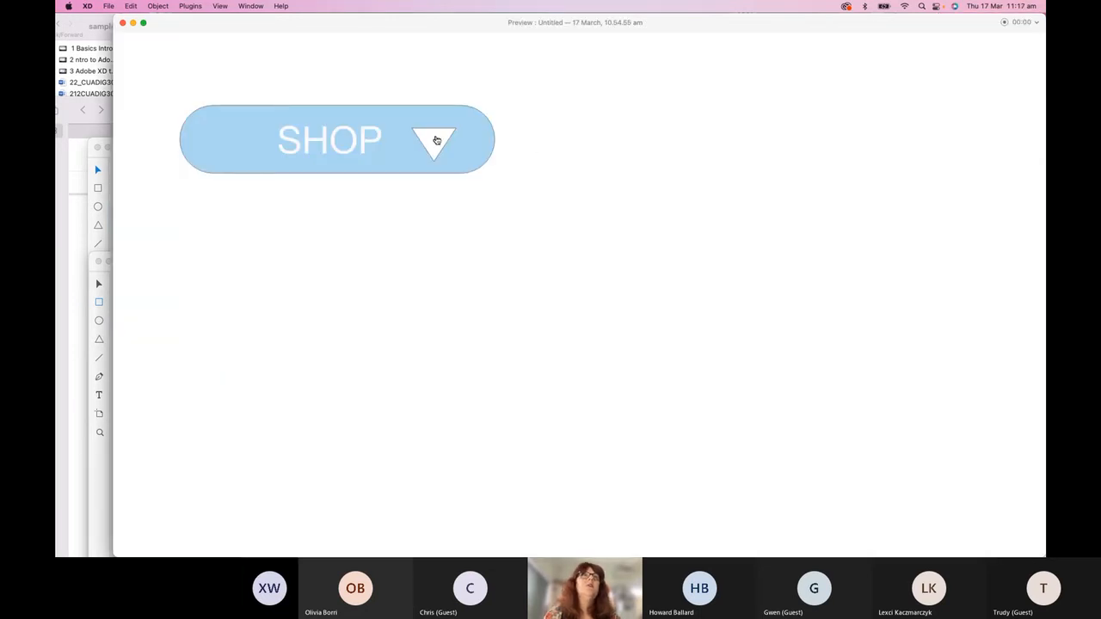
pyautogui.click(437, 141)
pyautogui.click(437, 141)
pyautogui.click(436, 140)
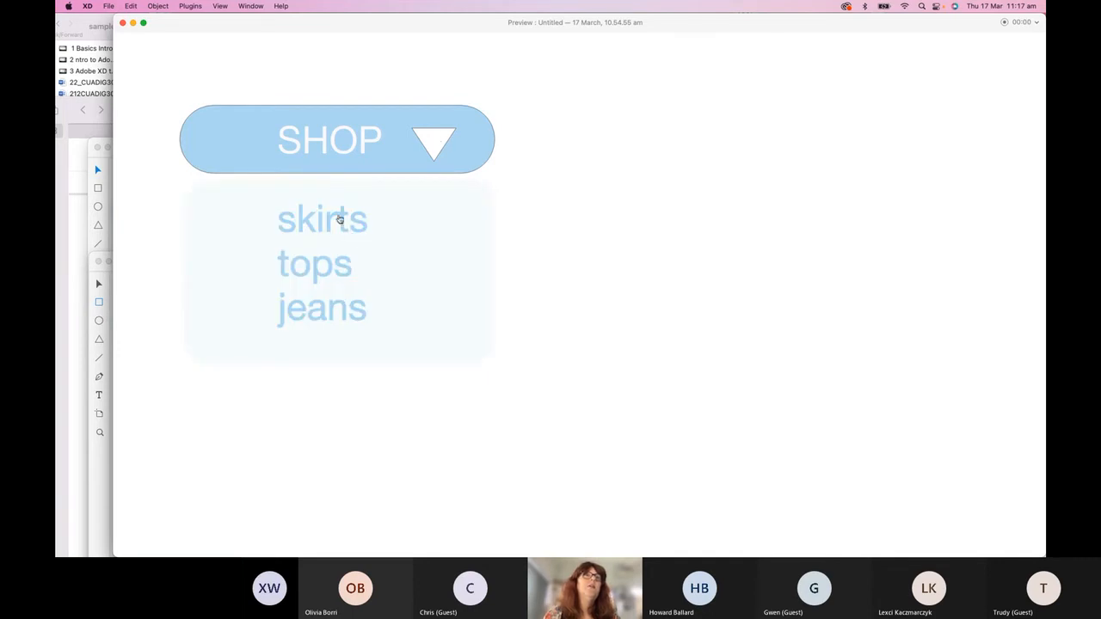
pyautogui.click(436, 142)
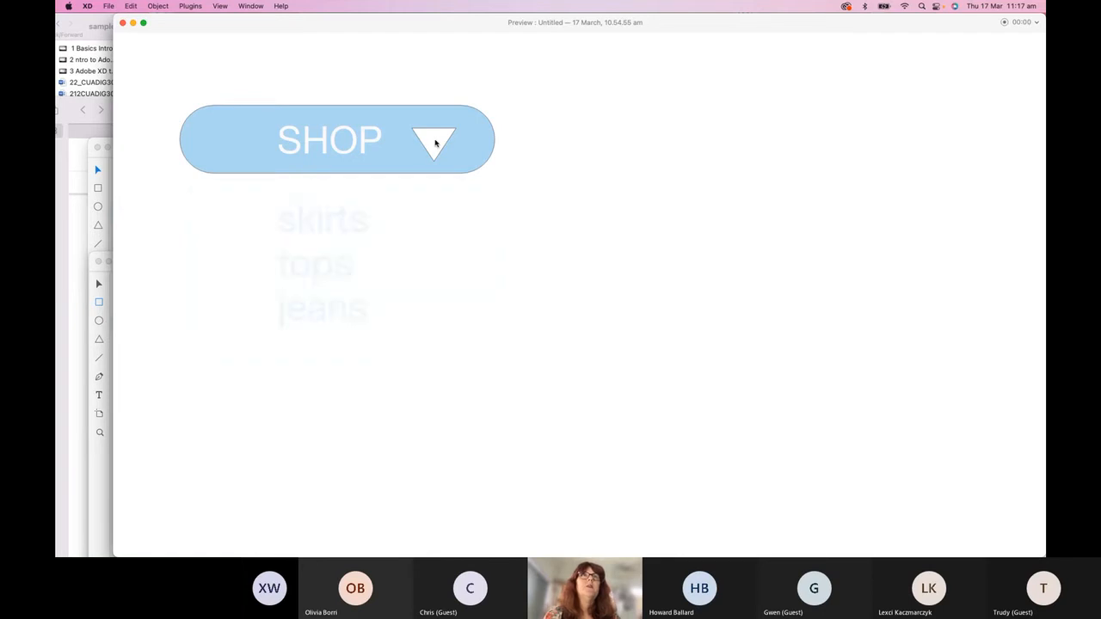
pyautogui.click(435, 144)
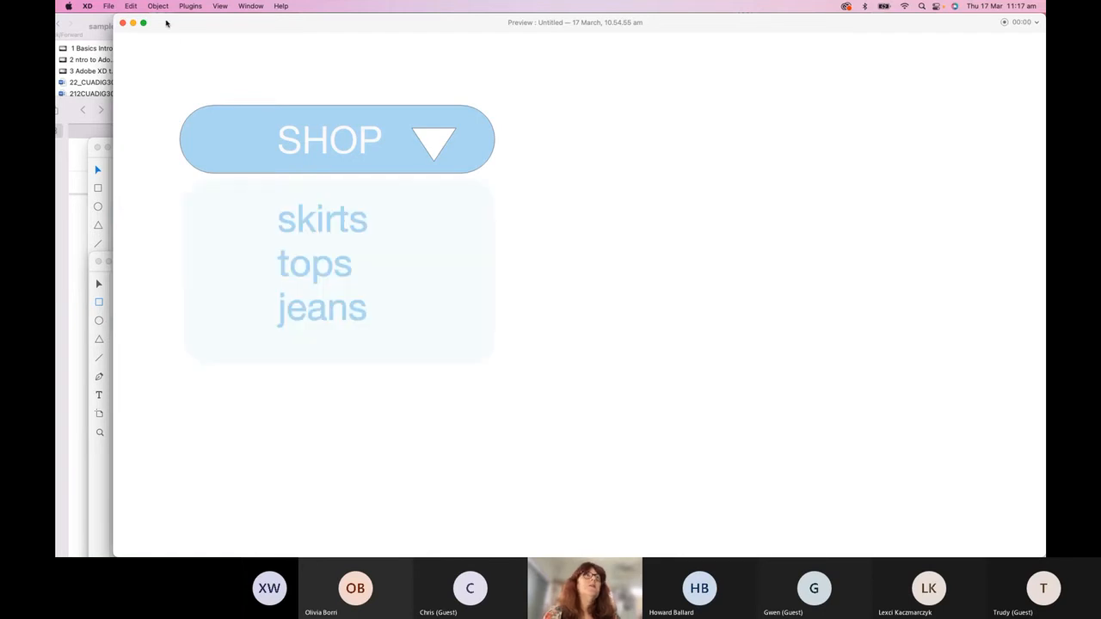
pyautogui.click(122, 23)
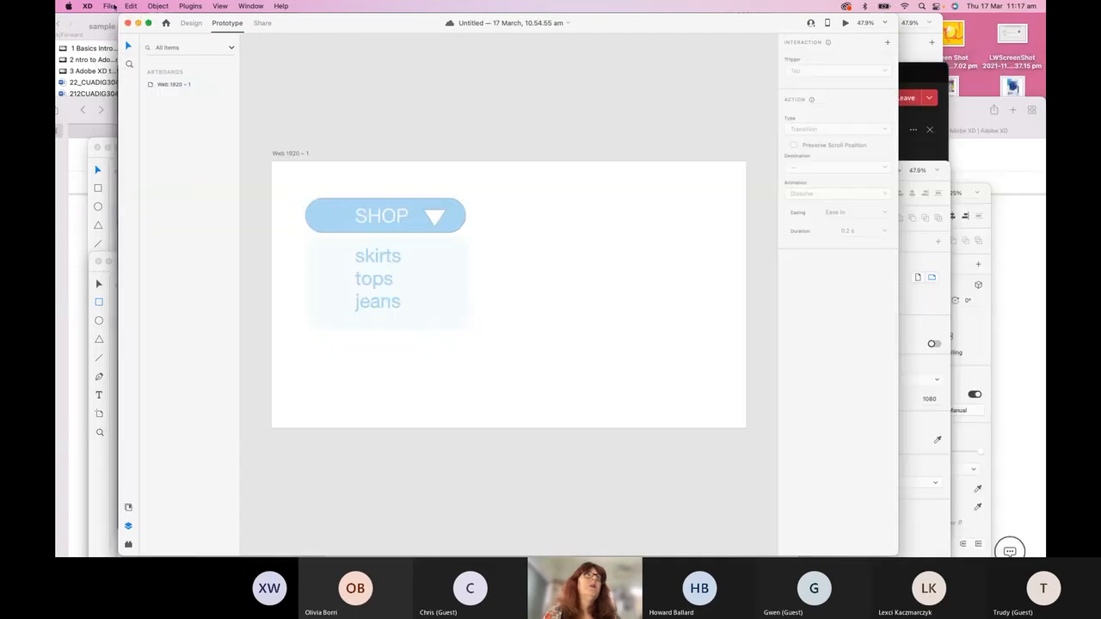
# Step: Create a new document from the Web 1920 preset
pyautogui.click(108, 6)
pyautogui.click(112, 21)
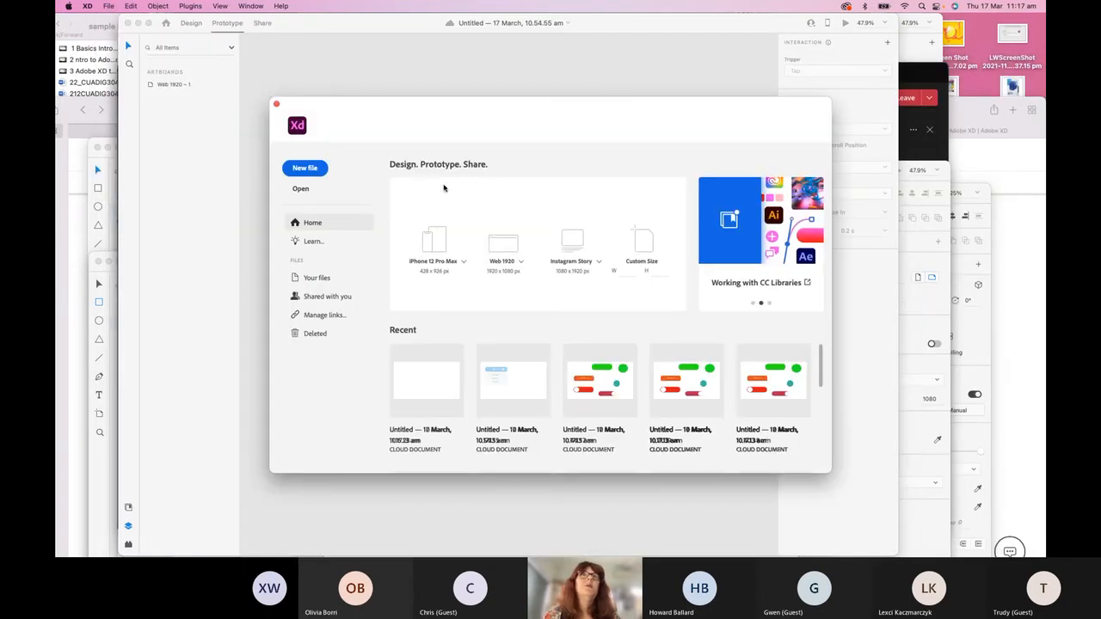
pyautogui.click(513, 256)
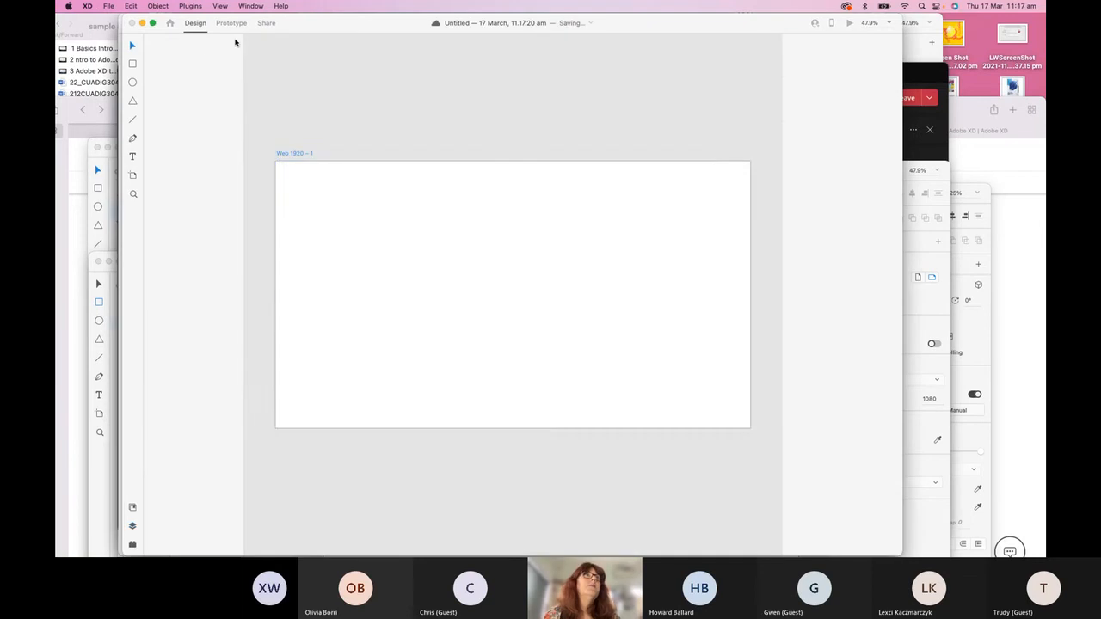
# Step: Draw a rounded rectangle about 622 × 161 with a corner radius of about 73 near the artboard's upper-left corner
pyautogui.moveTo(316, 203); pyautogui.dragTo(433, 243)
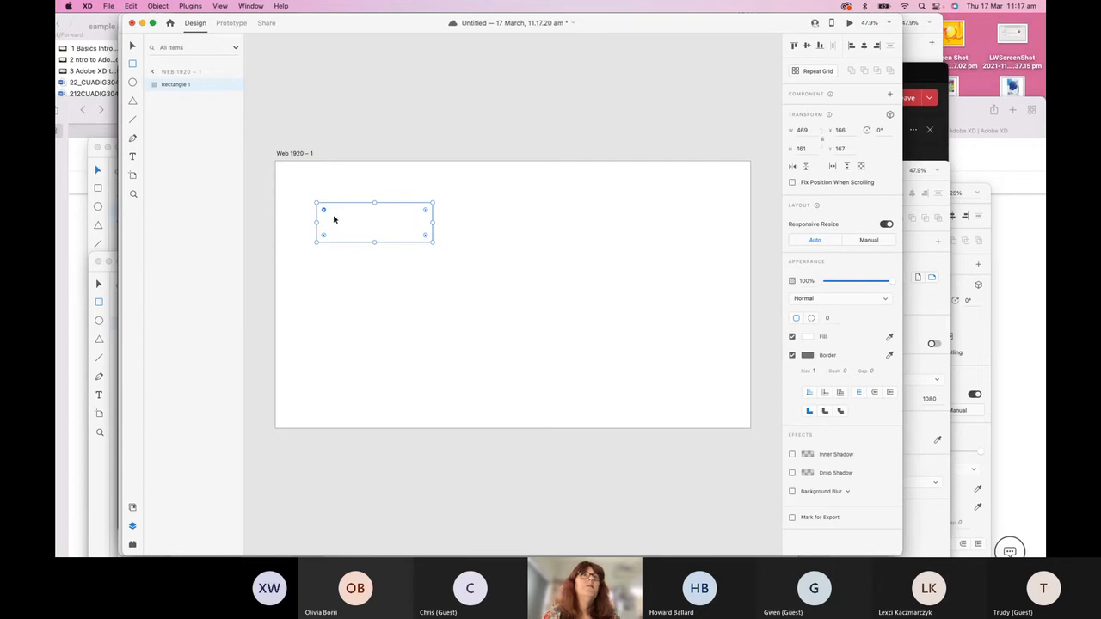
pyautogui.moveTo(324, 210); pyautogui.dragTo(333, 219)
pyautogui.moveTo(322, 209); pyautogui.dragTo(336, 218)
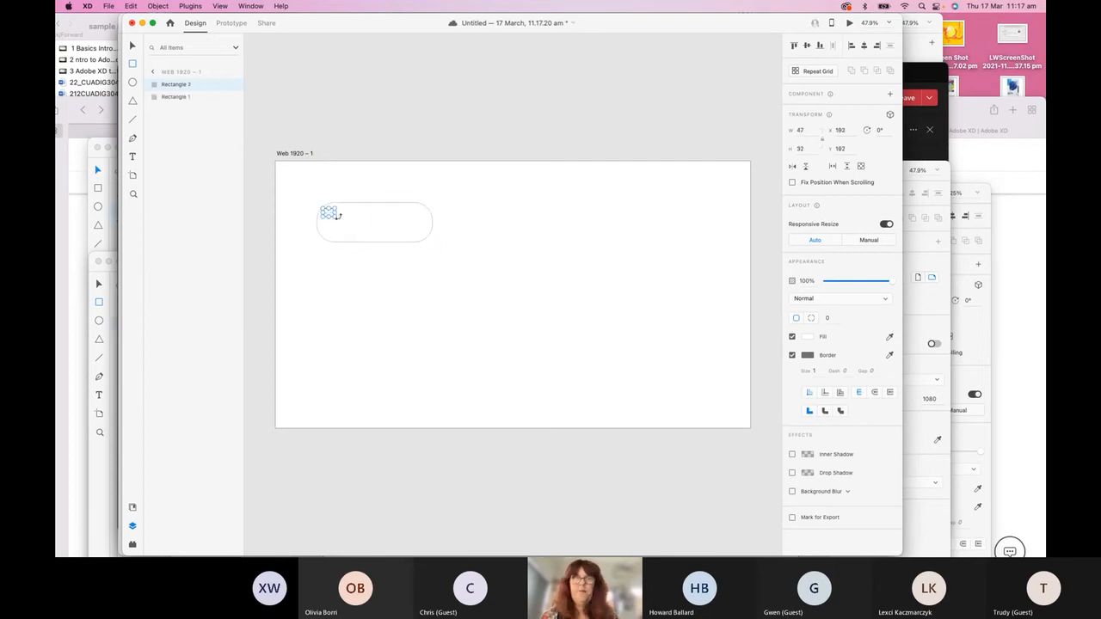
pyautogui.press('Delete')
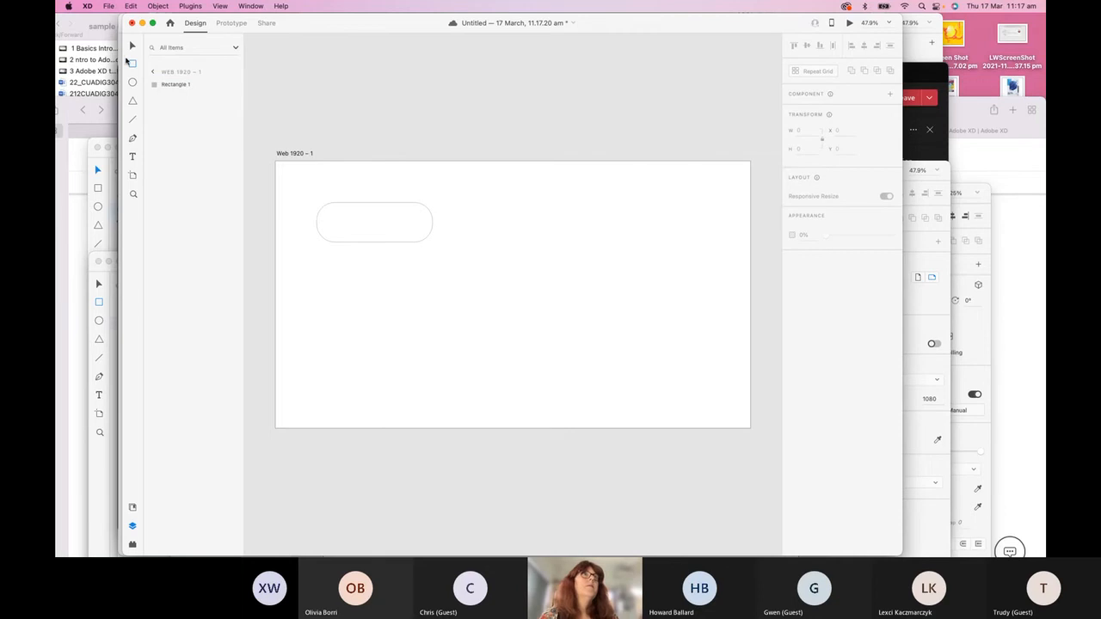
pyautogui.click(320, 213)
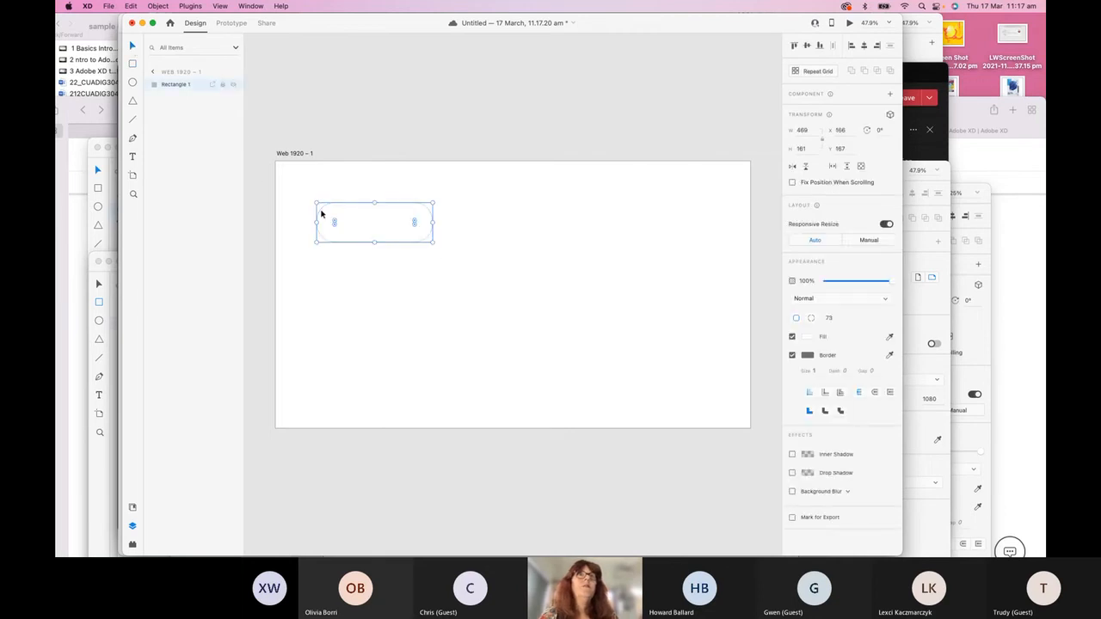
pyautogui.moveTo(433, 221); pyautogui.dragTo(472, 223)
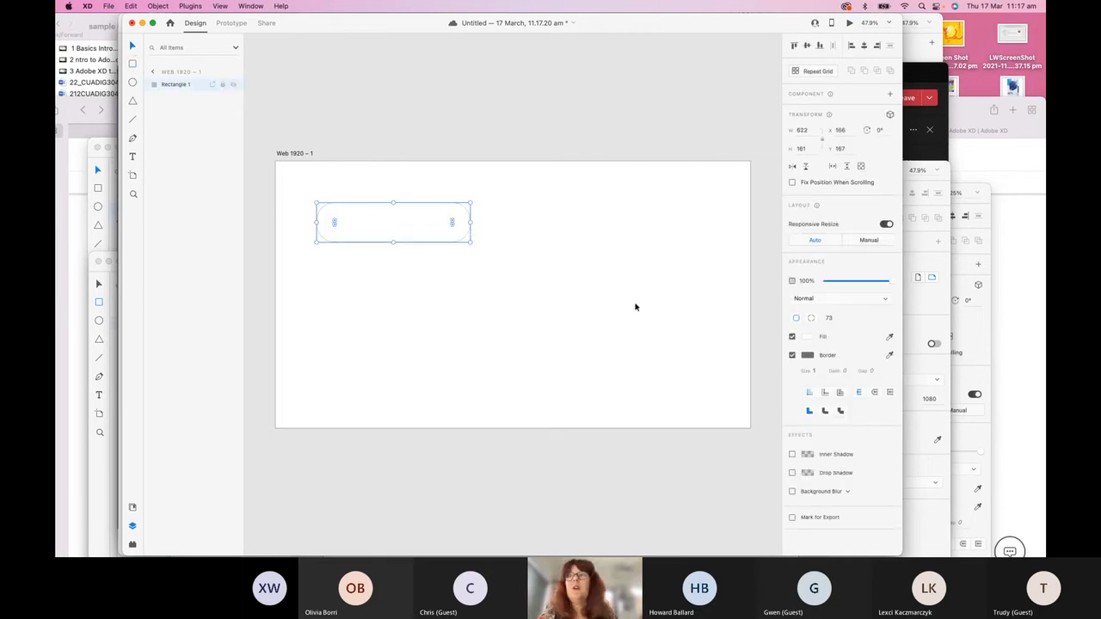
# Step: Fill the rounded button shape with a muted light blue, about #A0CDD8
pyautogui.click(808, 336)
pyautogui.click(772, 326)
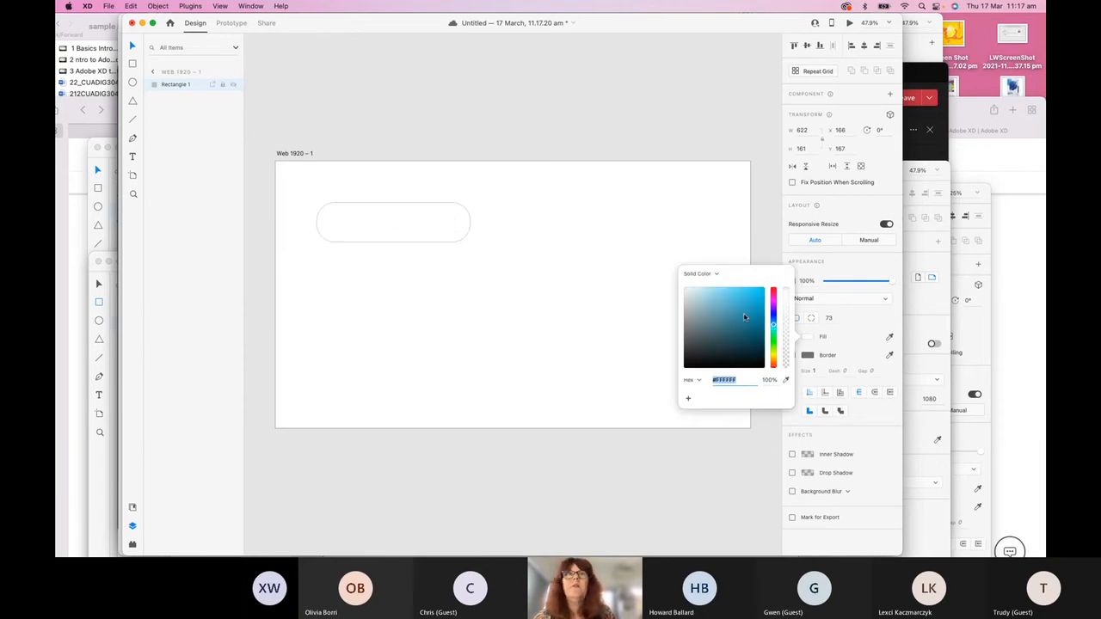
pyautogui.moveTo(724, 297); pyautogui.dragTo(704, 302)
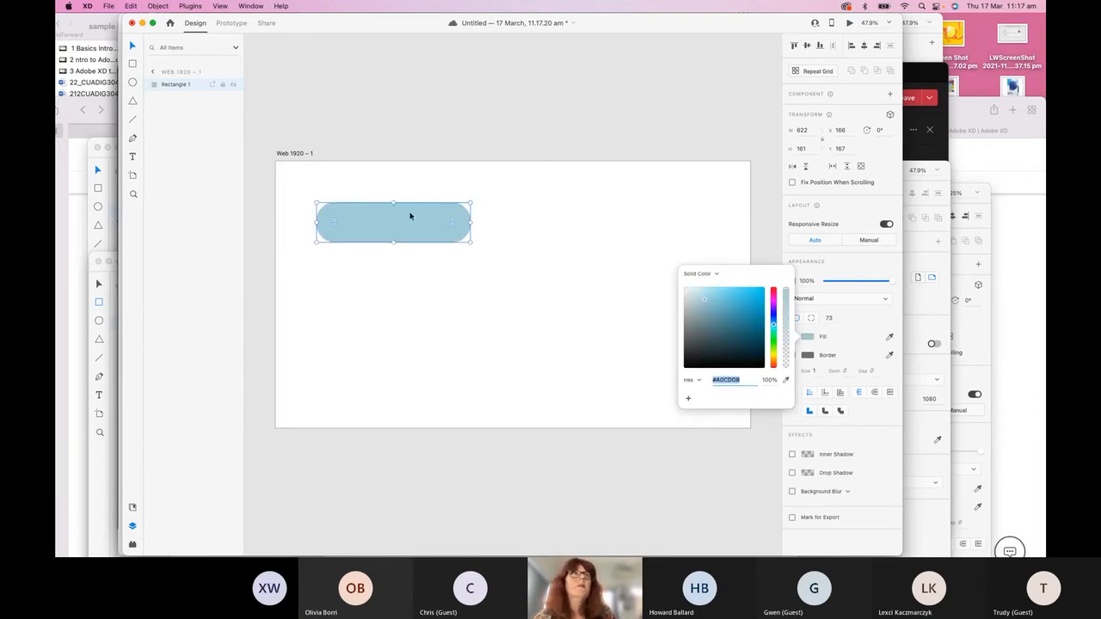
pyautogui.press('Escape')
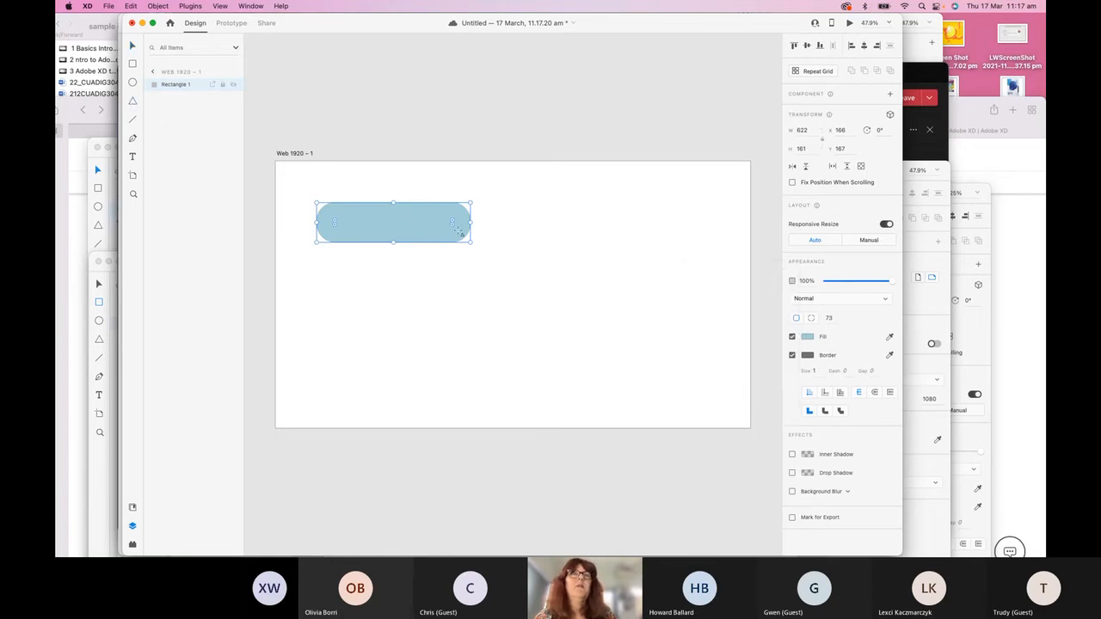
# Step: Add a white downward-pointing triangle about 123 × 80 and place it inside the right end of the button
pyautogui.moveTo(436, 222)
pyautogui.mouseDown()
pyautogui.moveTo(476, 246)
pyautogui.moveTo(420, 214)
pyautogui.moveTo(408, 224)
pyautogui.moveTo(418, 255)
pyautogui.mouseUp()
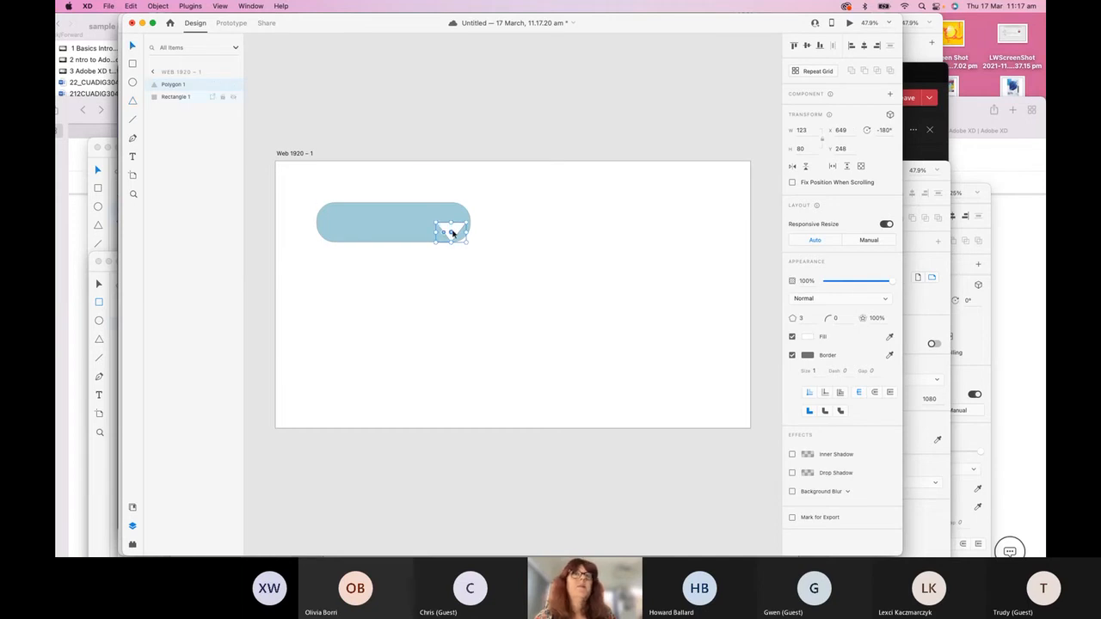
pyautogui.moveTo(450, 228); pyautogui.dragTo(436, 219)
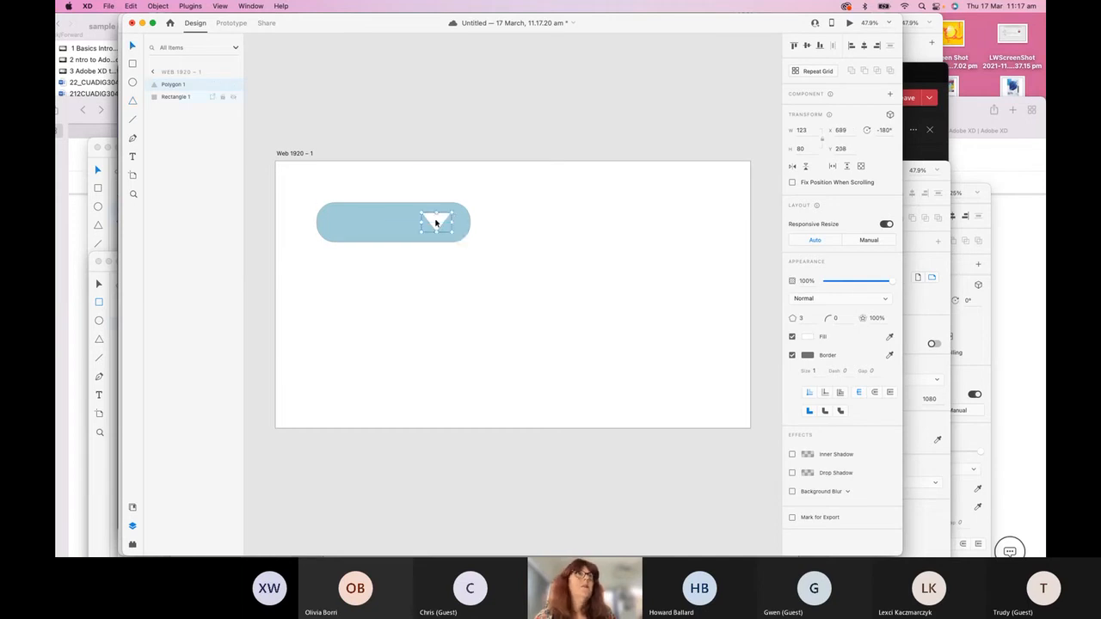
# Step: Add the text SHOP on the button and give it a near-white fill, about #FCFAFA
pyautogui.click(133, 156)
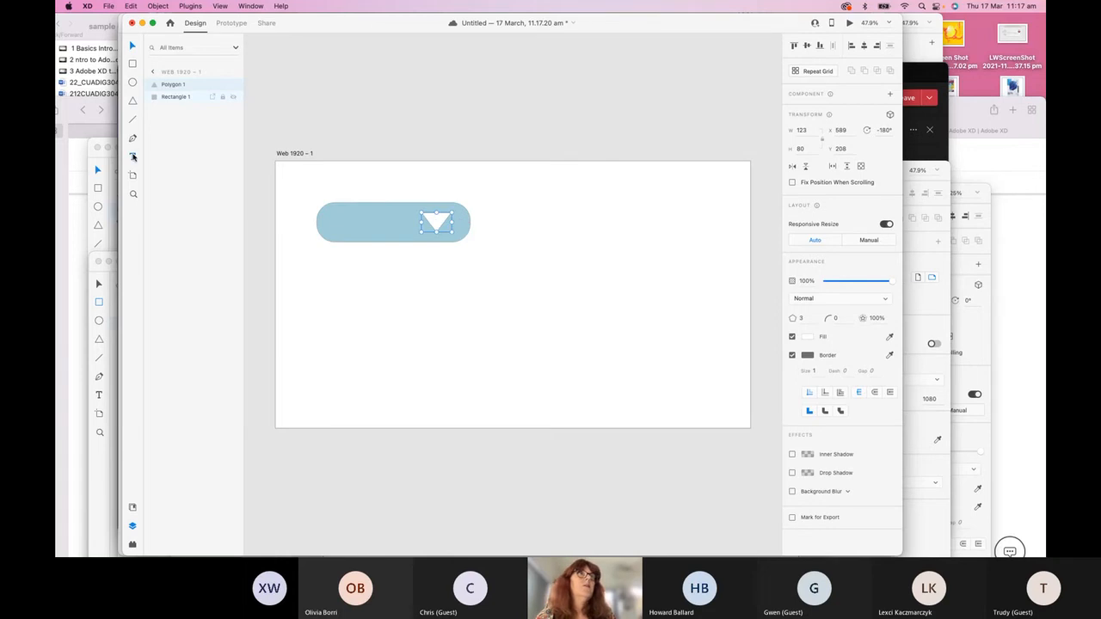
pyautogui.click(363, 227)
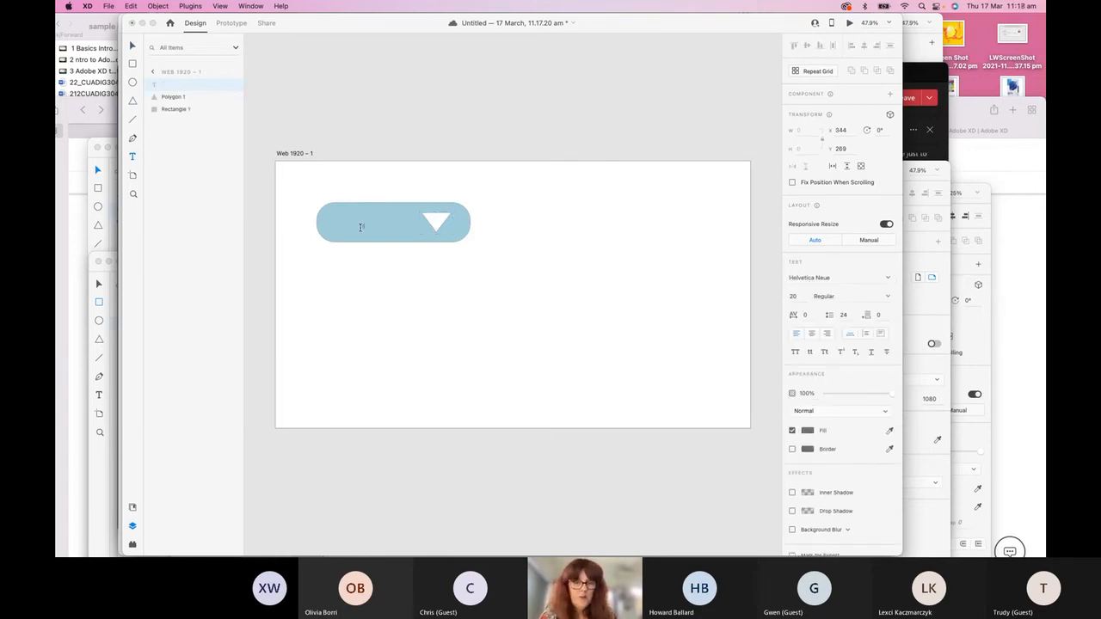
pyautogui.write('SHOP')
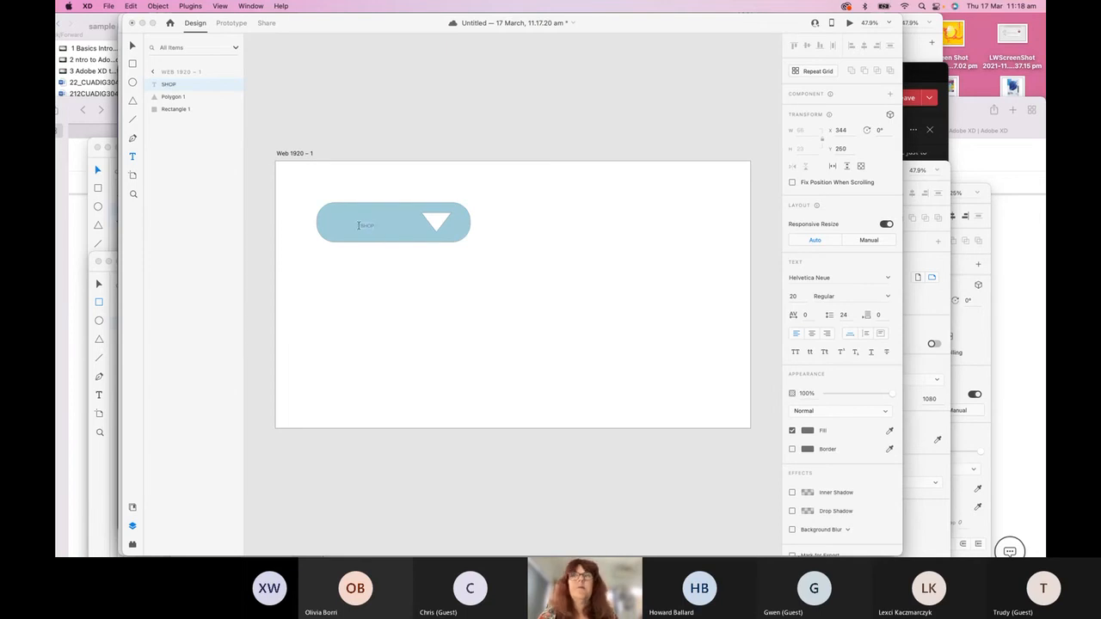
pyautogui.click(805, 430)
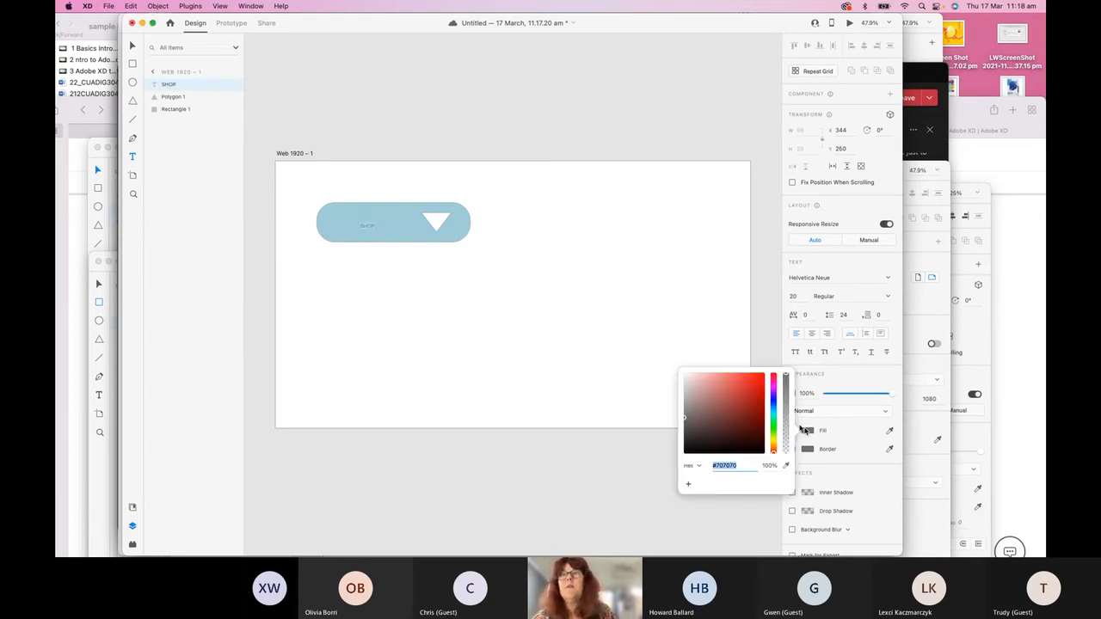
pyautogui.click(686, 375)
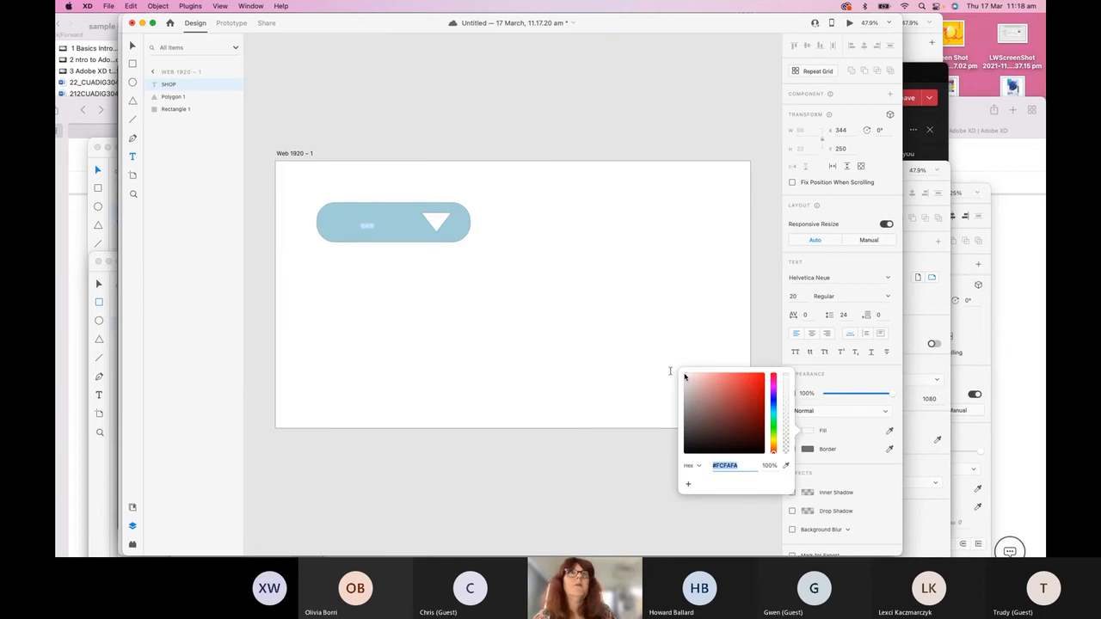
pyautogui.click(503, 283)
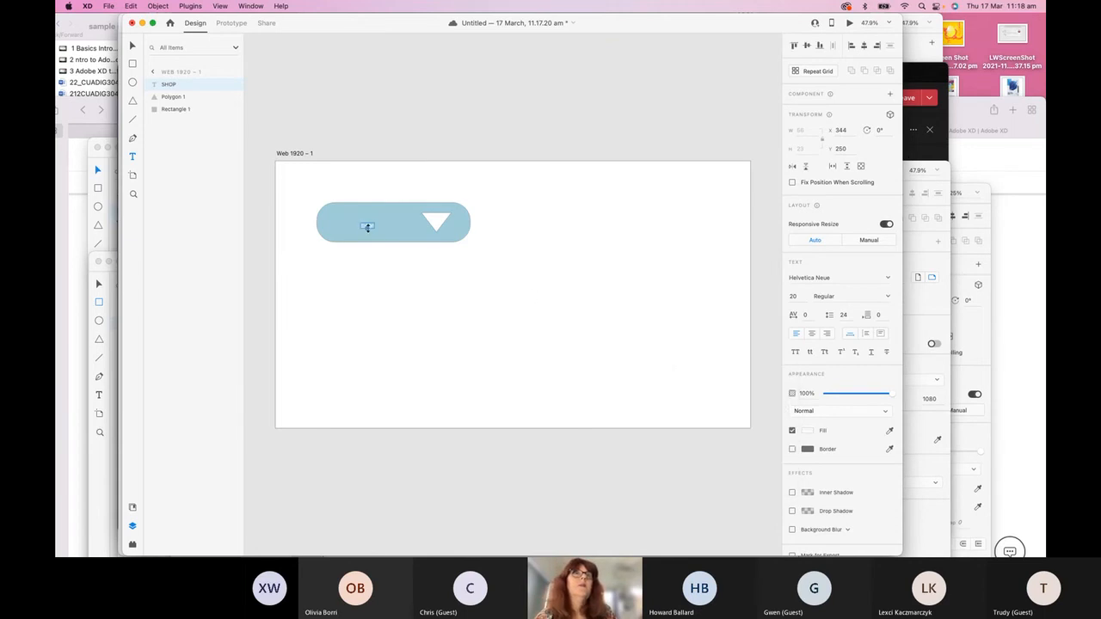
# Step: Enlarge the SHOP text to about size 76 and place it on the button, vertically centred beside the triangle
pyautogui.doubleClick(373, 239)
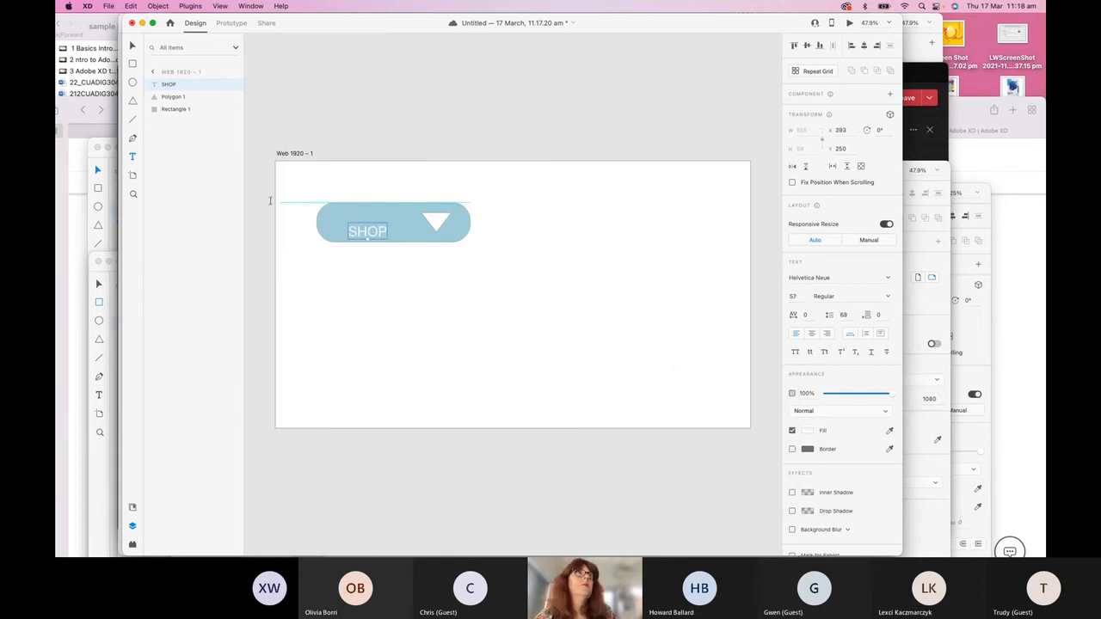
pyautogui.moveTo(368, 233)
pyautogui.mouseDown()
pyautogui.moveTo(369, 219)
pyautogui.moveTo(374, 239)
pyautogui.moveTo(378, 227)
pyautogui.mouseUp()
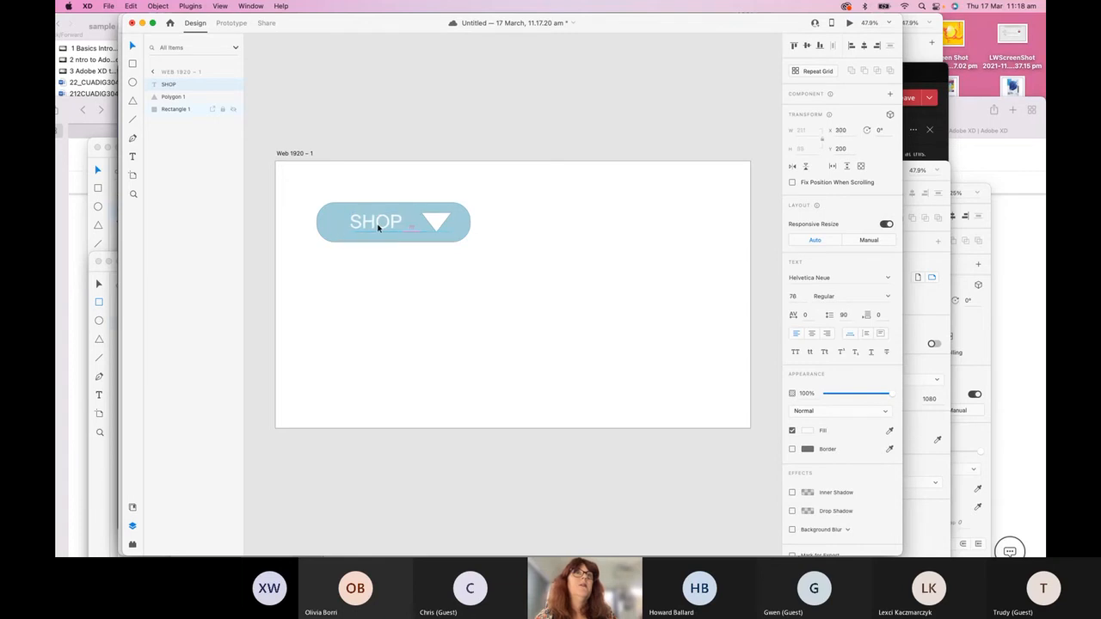
# Step: Select the SHOP text, triangle and button shape together and make them a component
pyautogui.moveTo(316, 203); pyautogui.dragTo(503, 263)
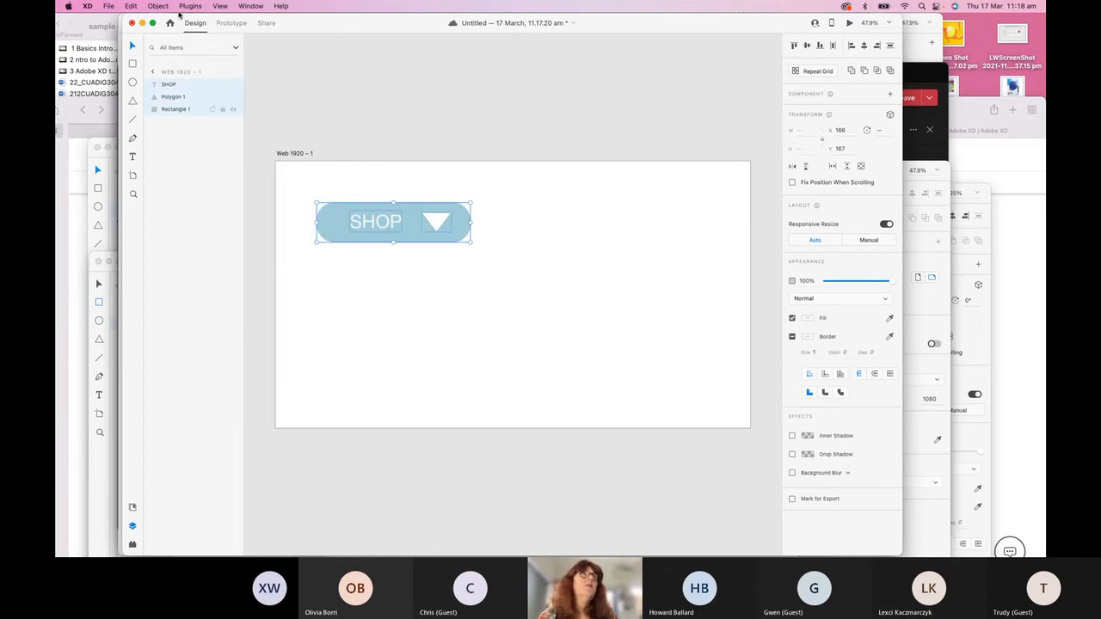
pyautogui.click(158, 6)
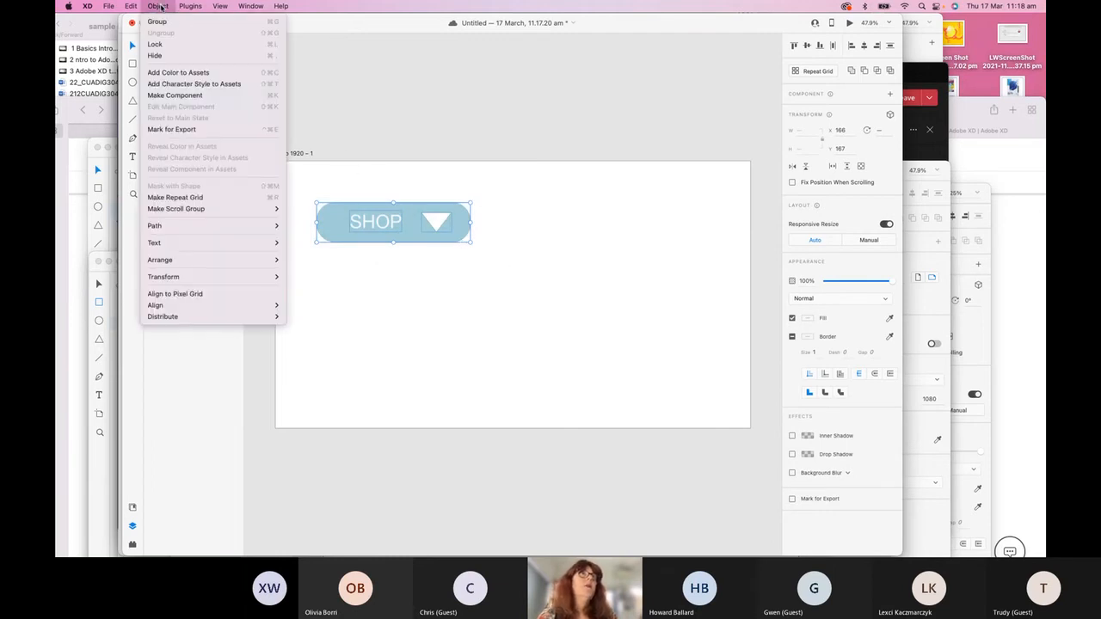
pyautogui.click(176, 96)
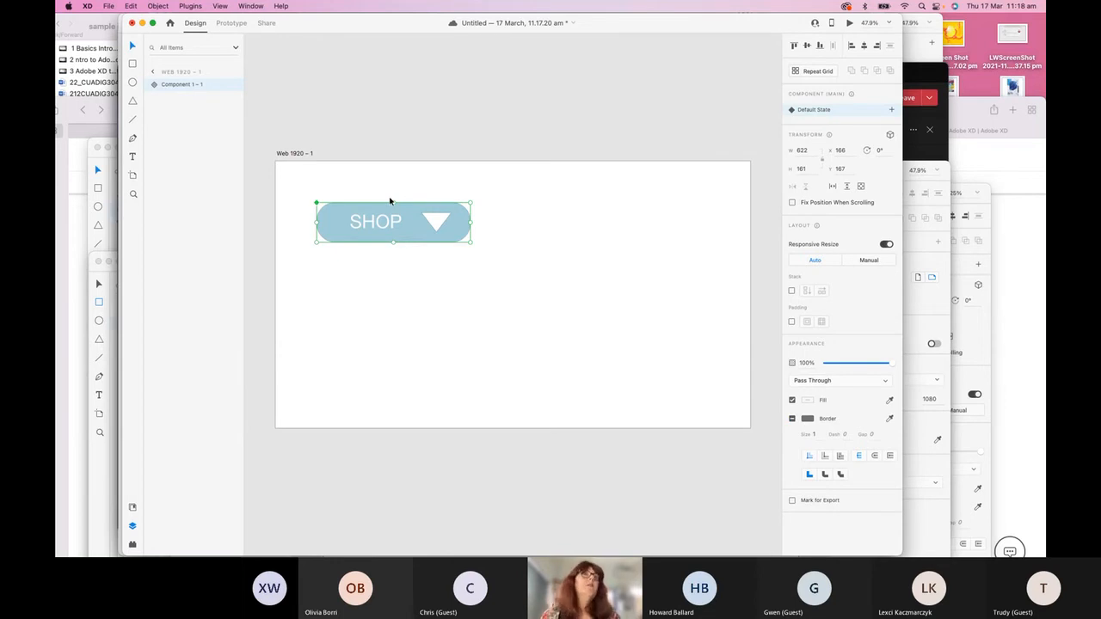
# Step: Draw a rectangle about 559 × 518 below the SHOP button and round its corners to a radius of about 61
pyautogui.click(328, 287)
pyautogui.click(132, 64)
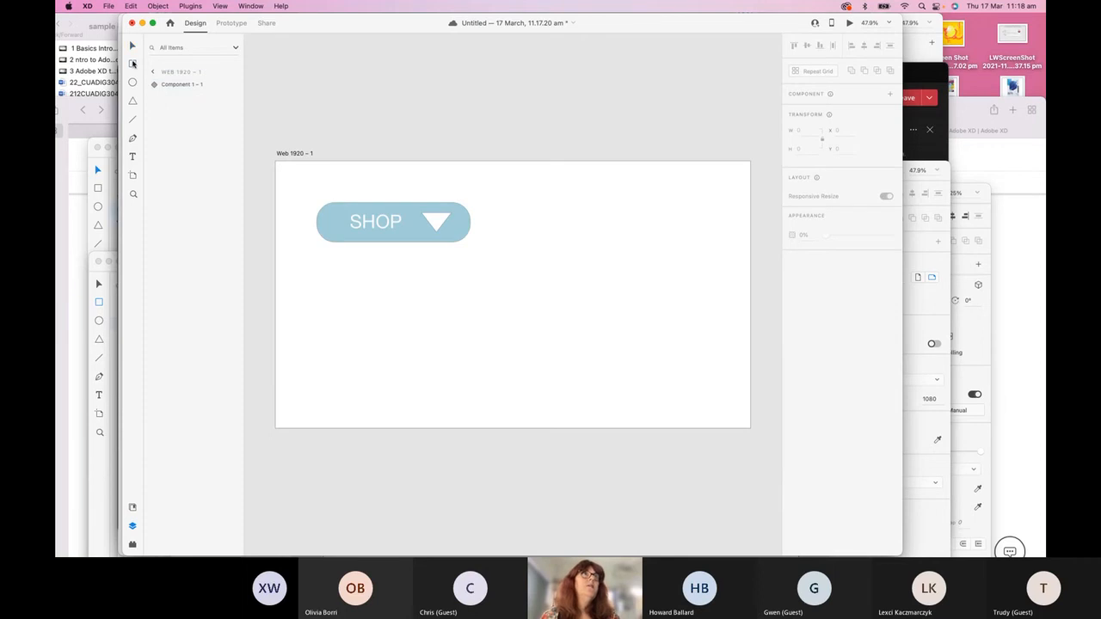
pyautogui.moveTo(320, 251); pyautogui.dragTo(456, 378)
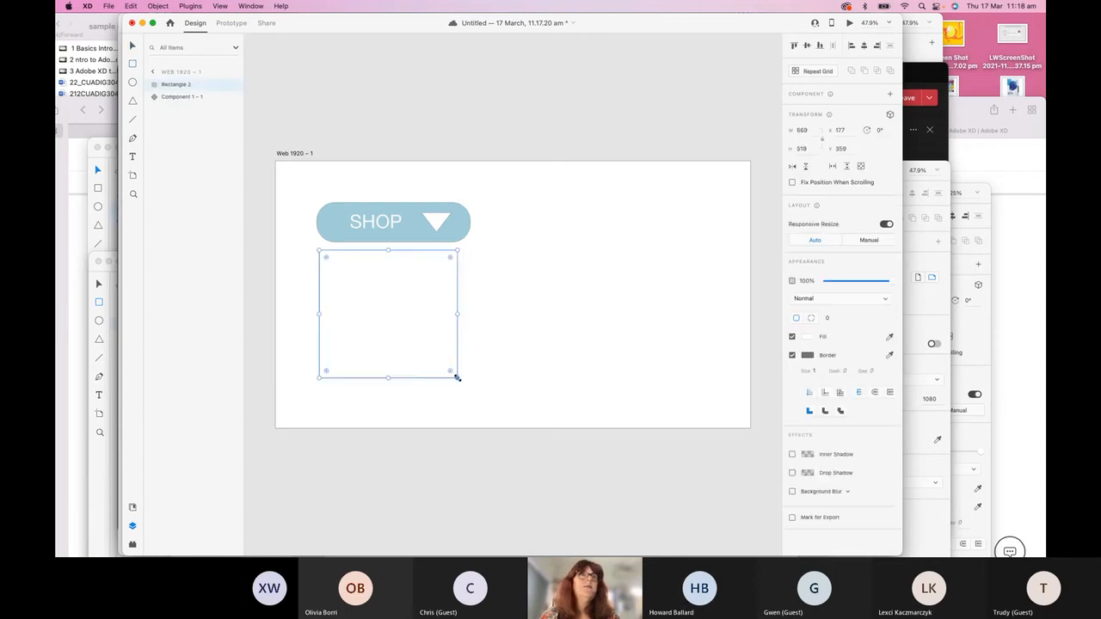
pyautogui.moveTo(326, 258); pyautogui.dragTo(335, 269)
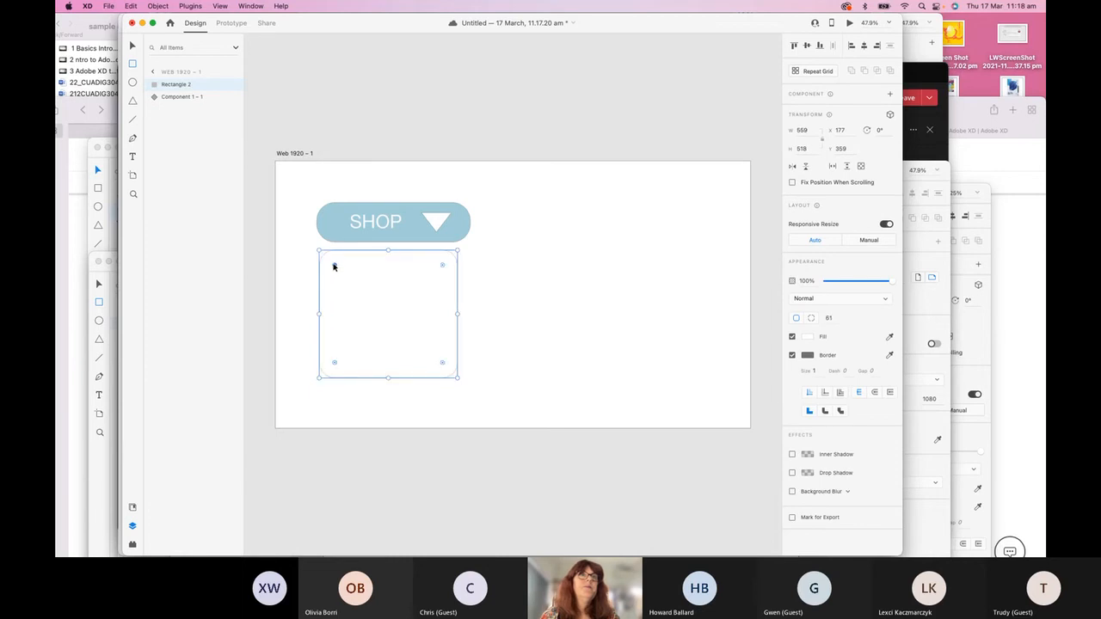
# Step: Fill the rectangle below the button with pale blue, about #E7EFF0, at about 33% opacity
pyautogui.click(808, 338)
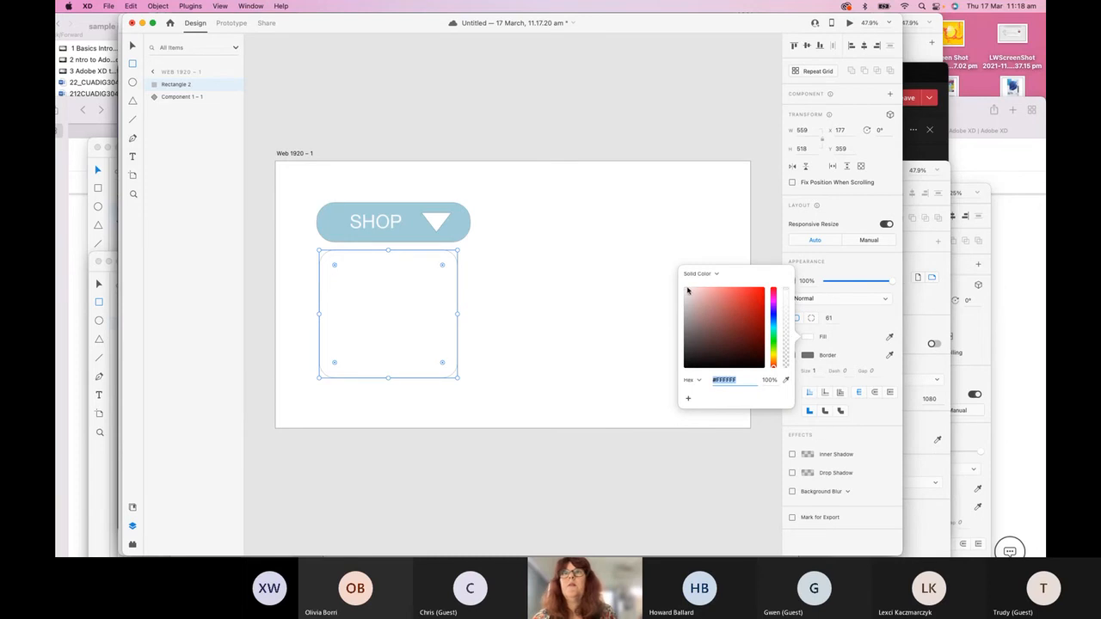
pyautogui.click(687, 295)
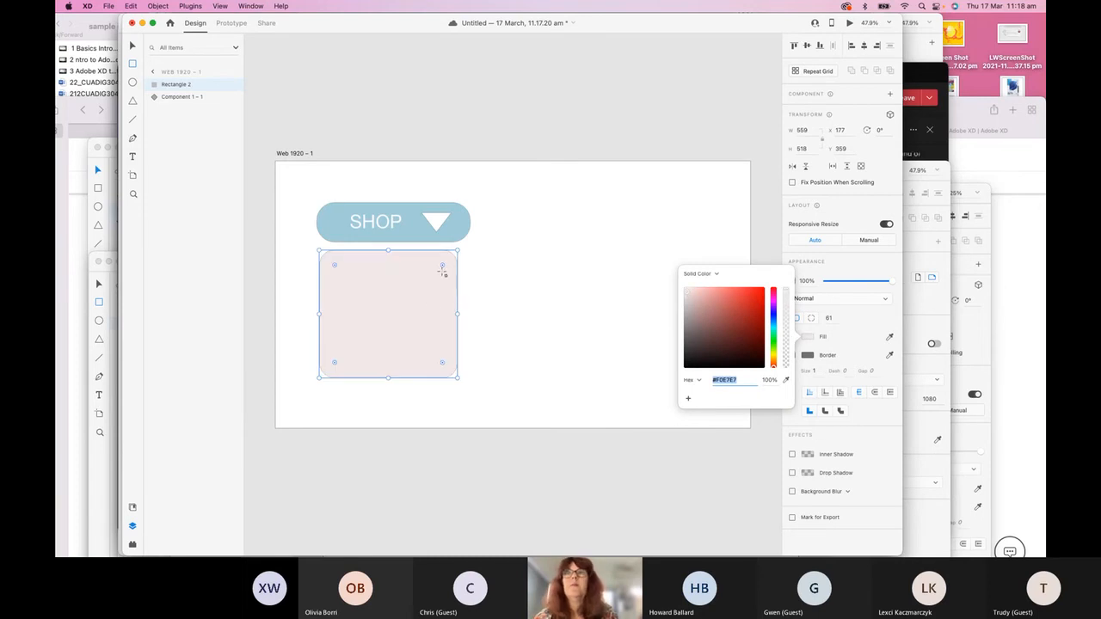
pyautogui.click(773, 328)
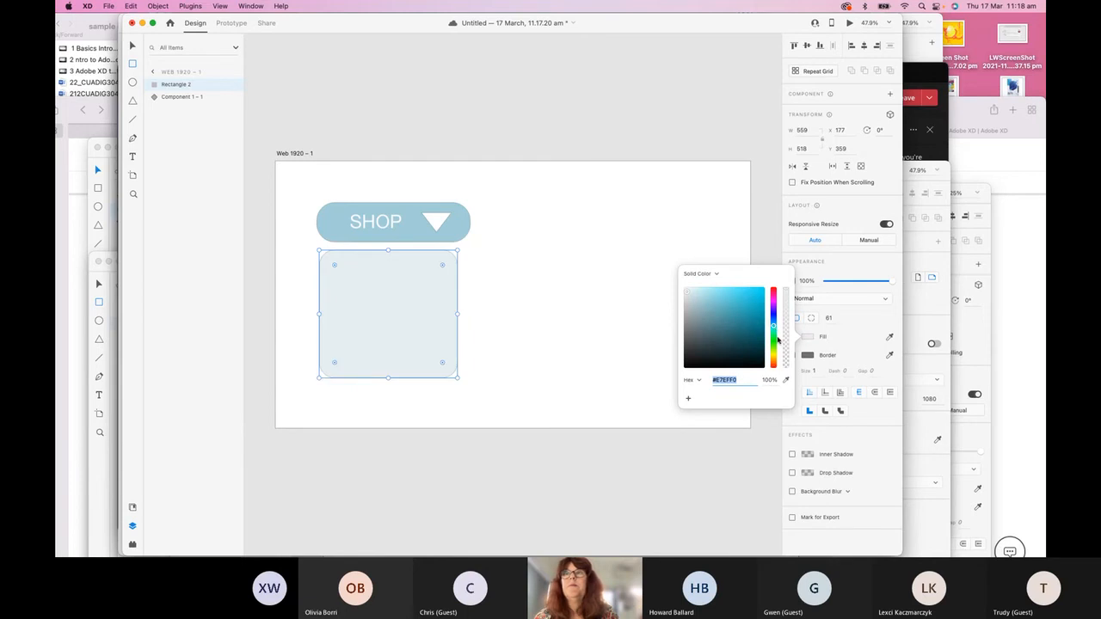
pyautogui.click(784, 341)
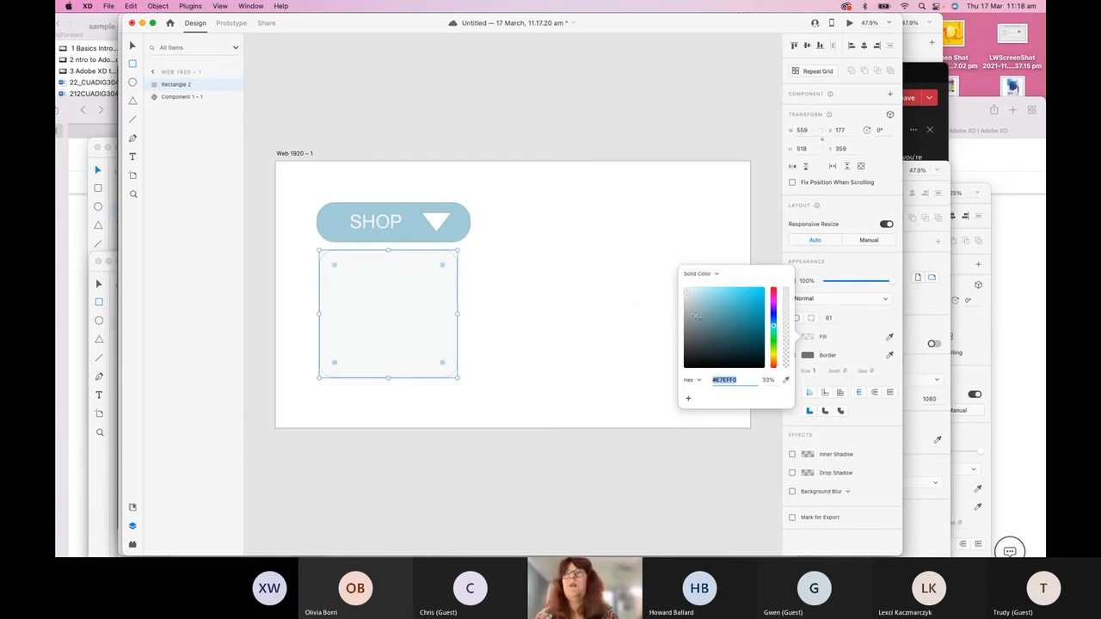
# Step: Remove the pale rectangle's border and centre it horizontally just below the SHOP button, at about X 198, Y 342
pyautogui.click(800, 350)
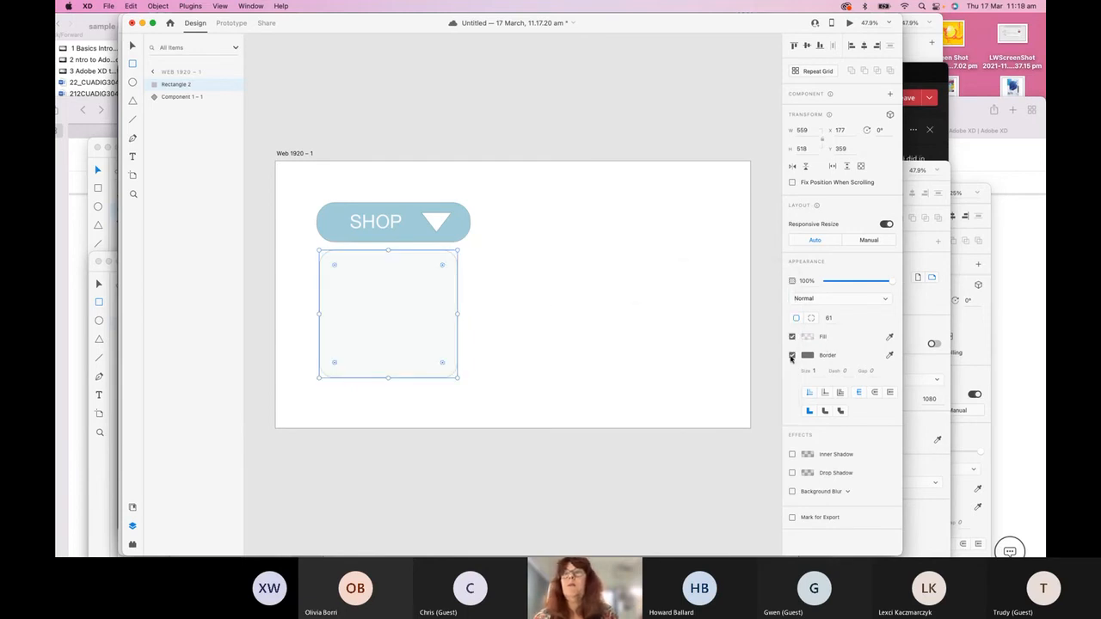
pyautogui.click(791, 357)
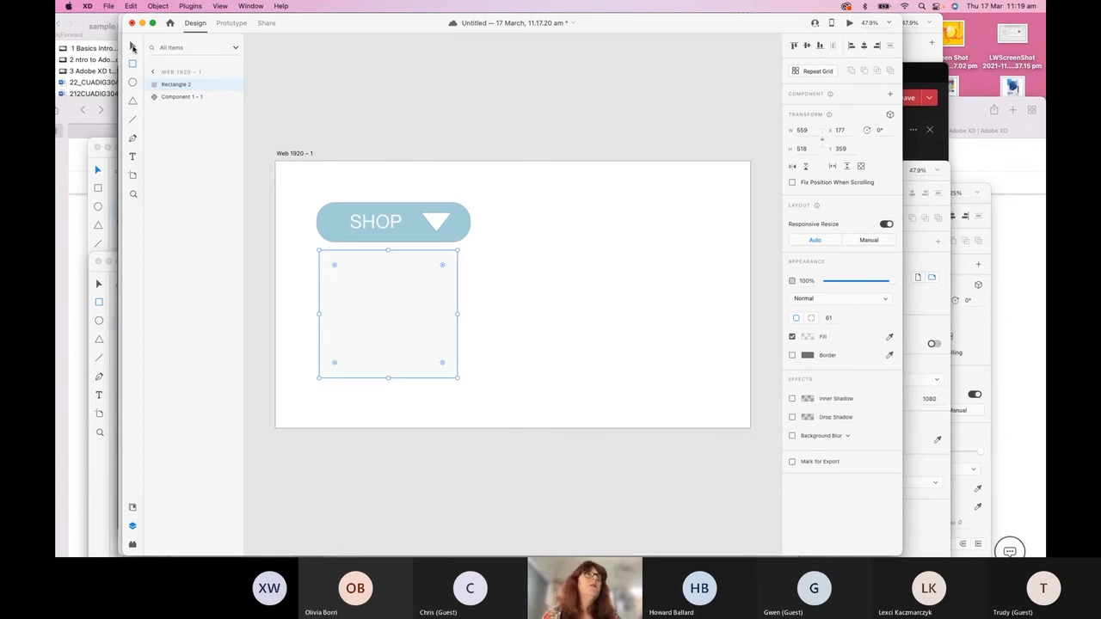
pyautogui.moveTo(357, 282); pyautogui.dragTo(364, 278)
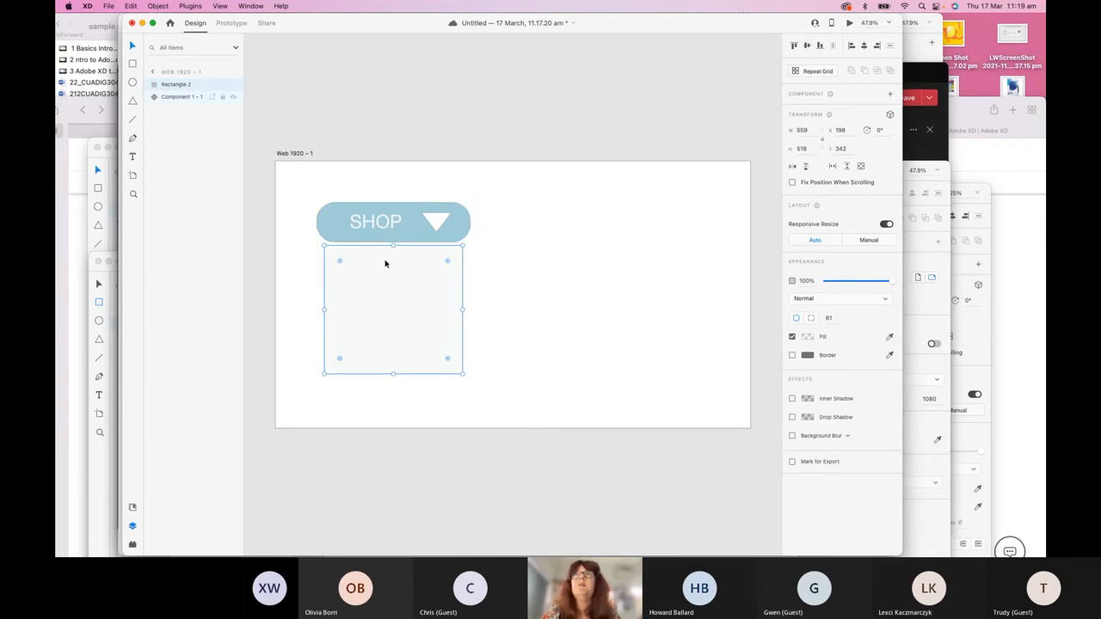
# Step: Add a new state named "drop down menu" to the SHOP button component
pyautogui.click(371, 229)
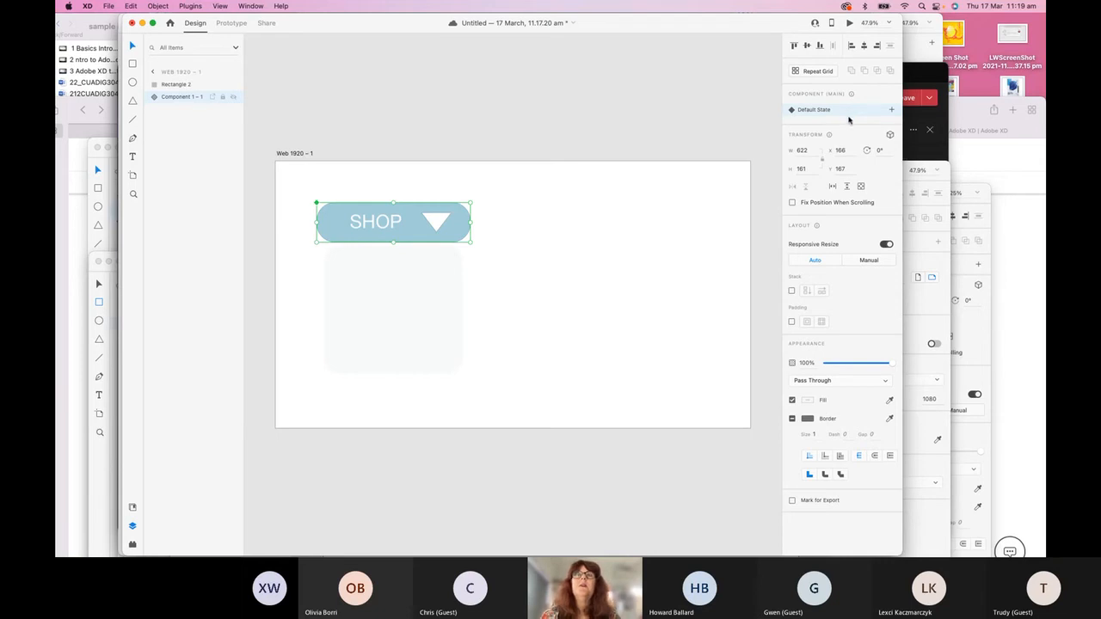
pyautogui.click(455, 298)
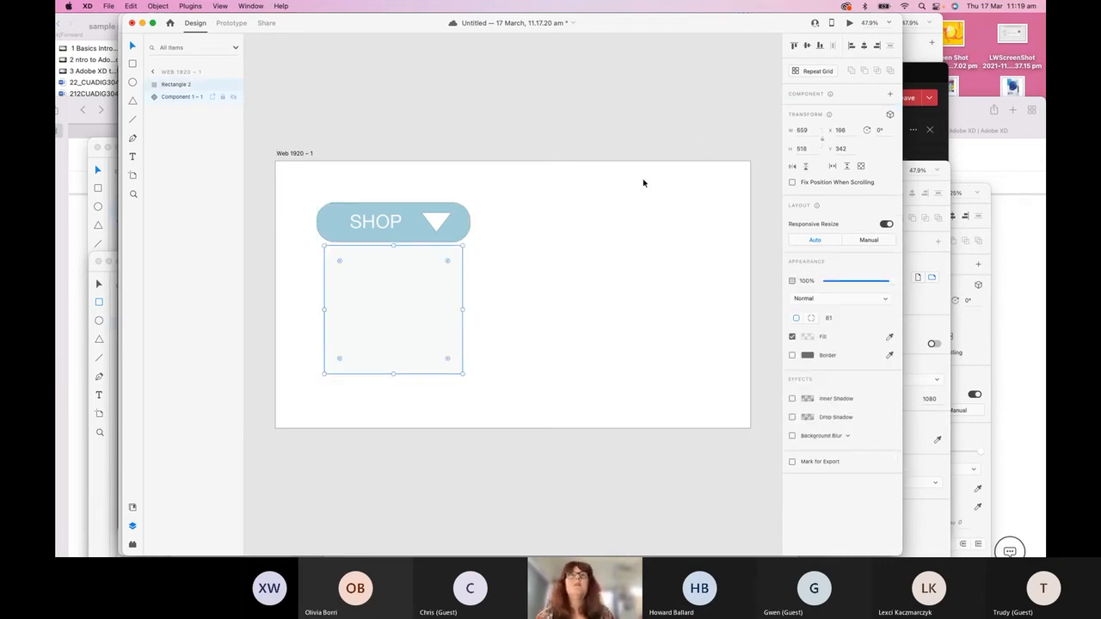
pyautogui.click(455, 212)
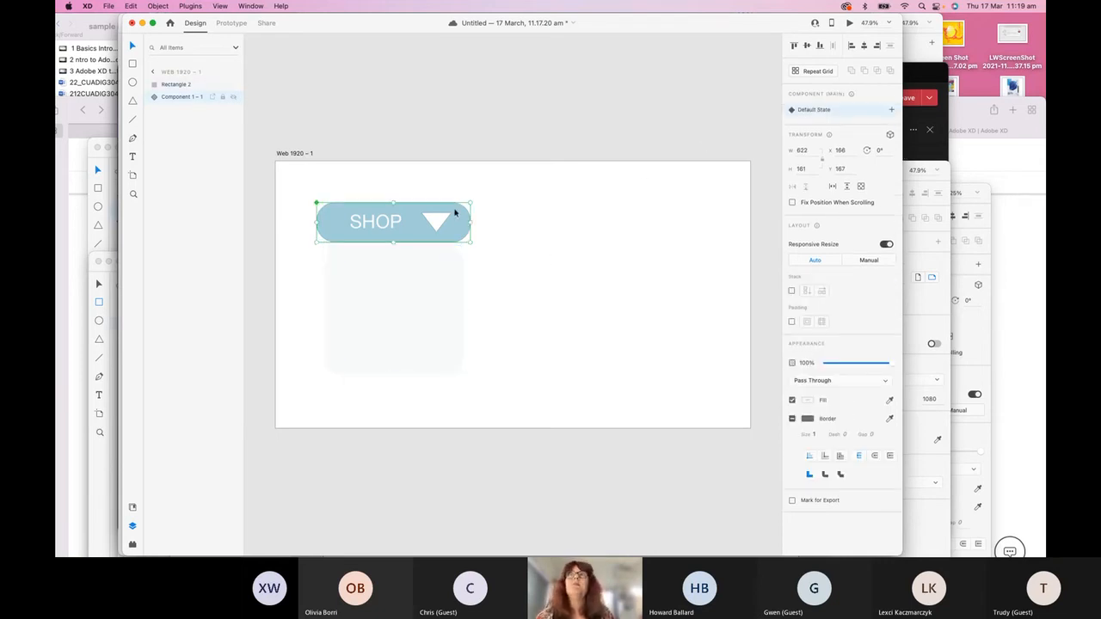
pyautogui.click(892, 110)
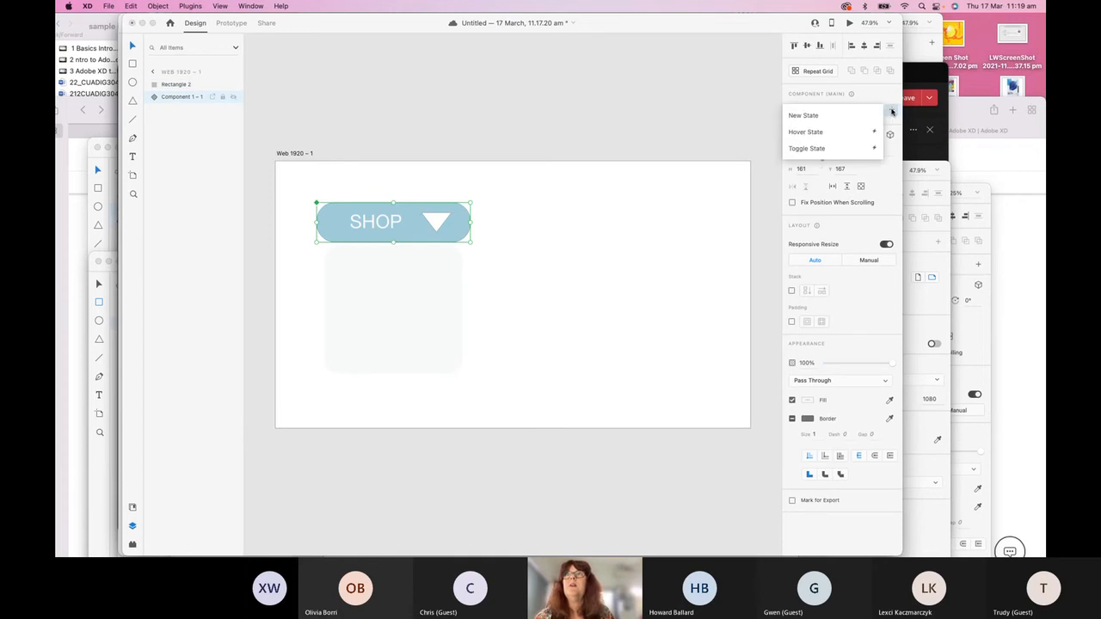
pyautogui.click(819, 117)
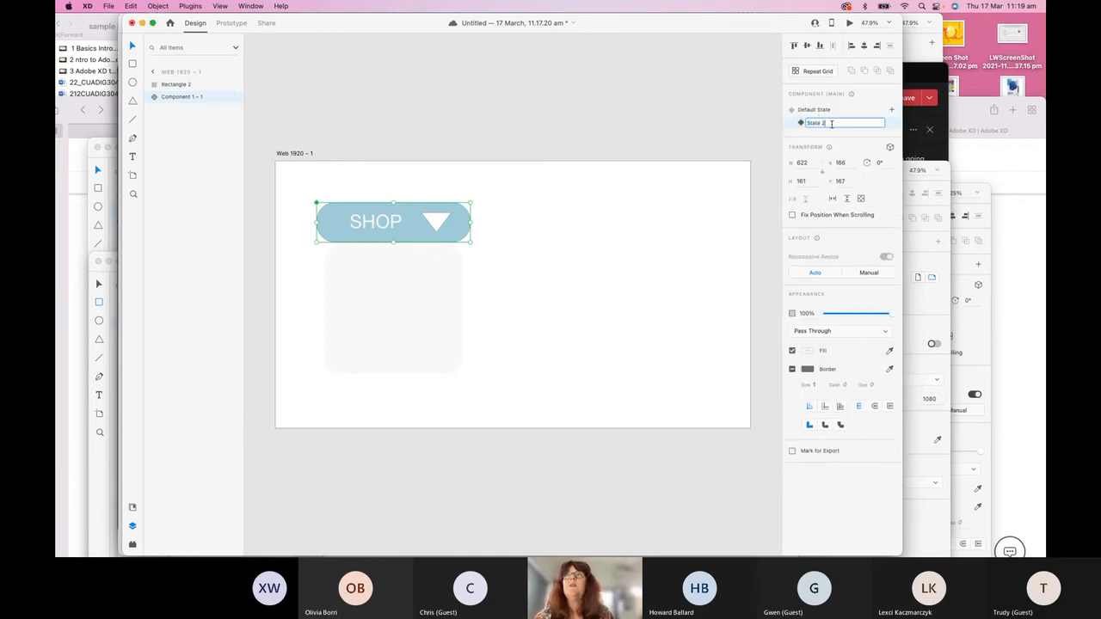
pyautogui.press('BackSpace')
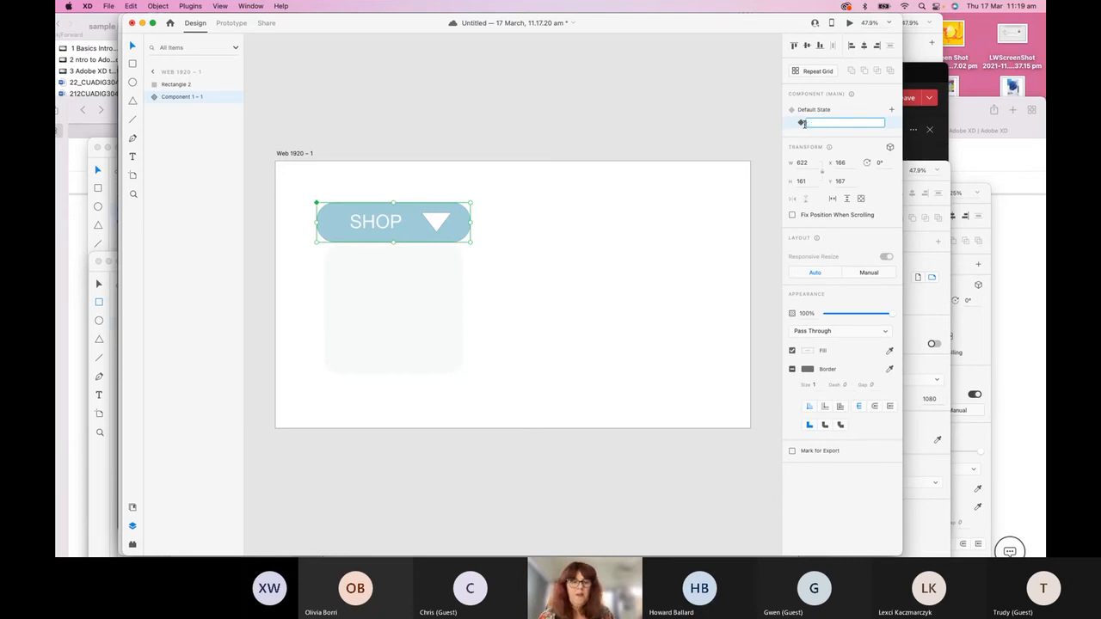
pyautogui.write('drop down menu')
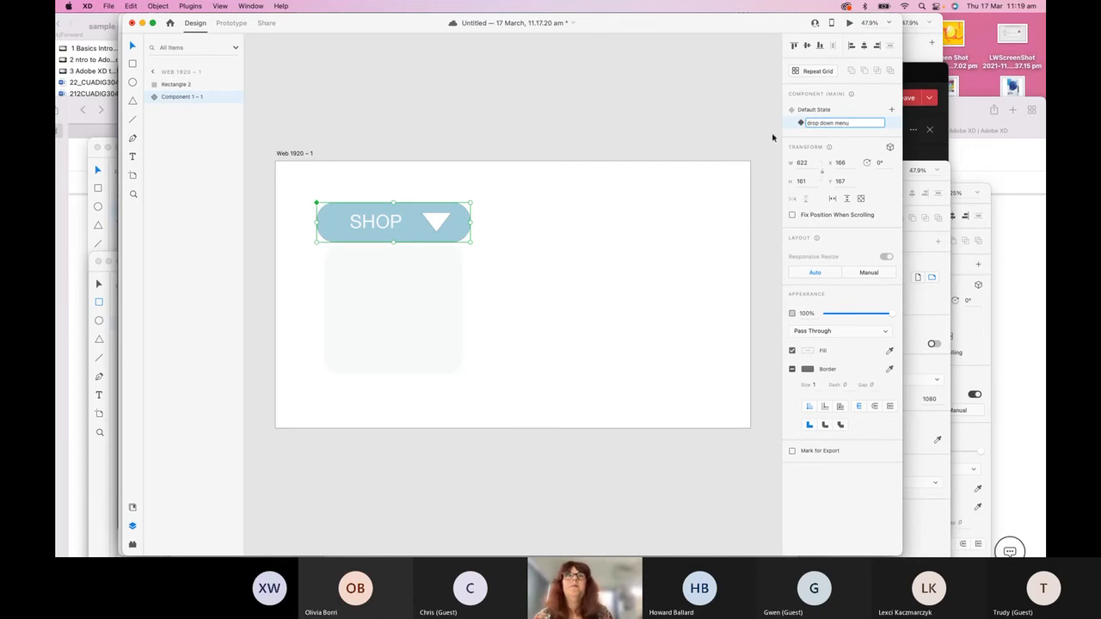
# Step: Cut the pale rectangle from the artboard and paste it among the component's layers in the drop down menu state
pyautogui.click(445, 303)
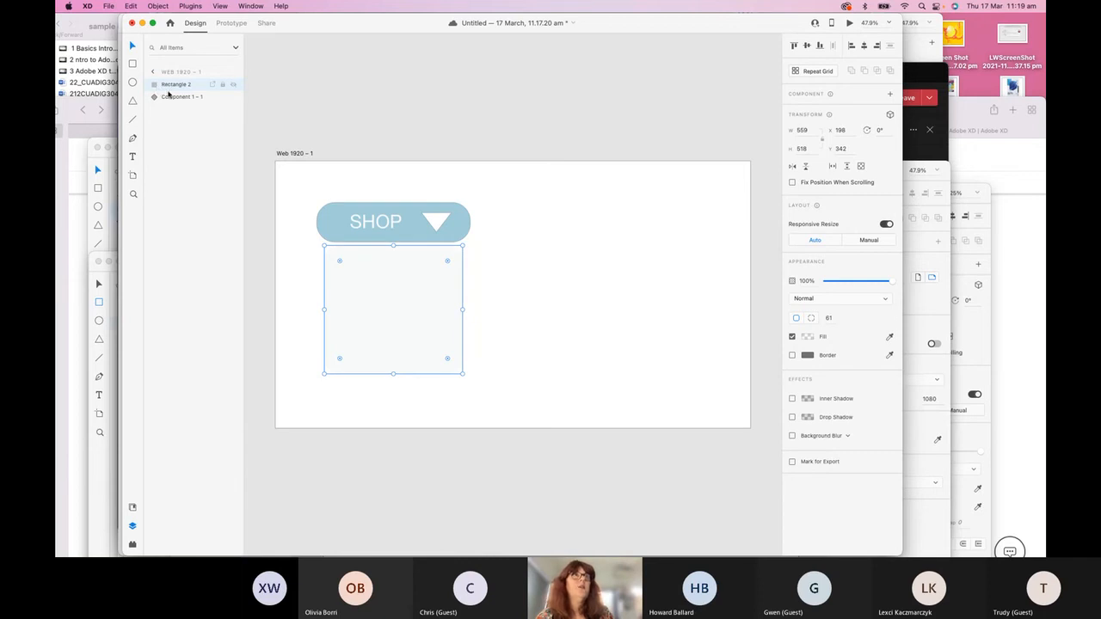
pyautogui.click(155, 97)
pyautogui.click(154, 97)
pyautogui.click(154, 97)
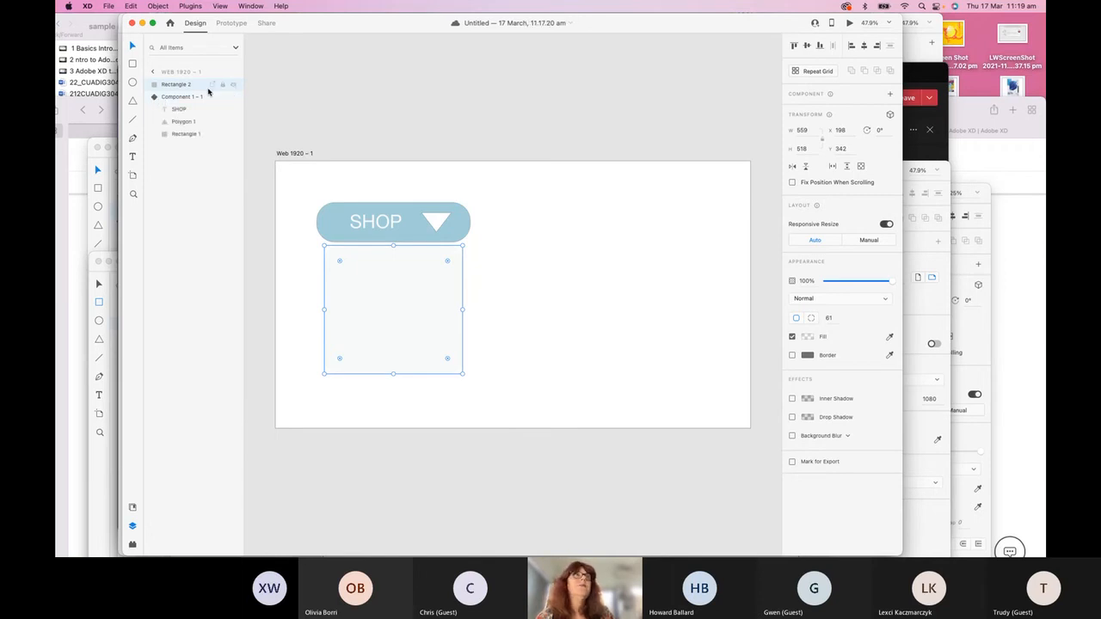
pyautogui.click(194, 98)
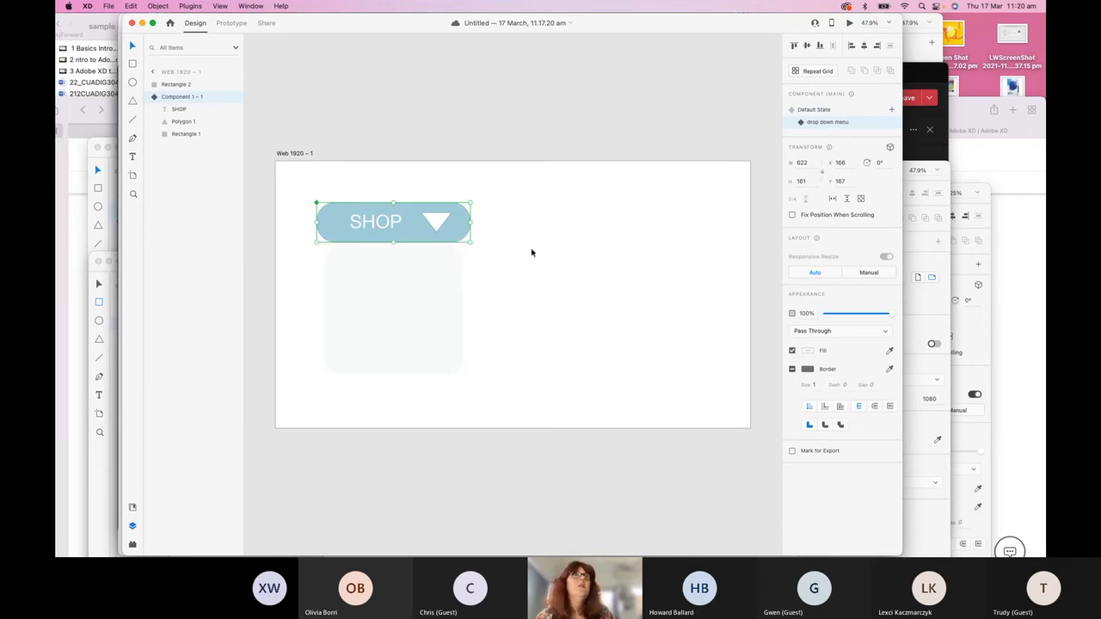
pyautogui.click(366, 277)
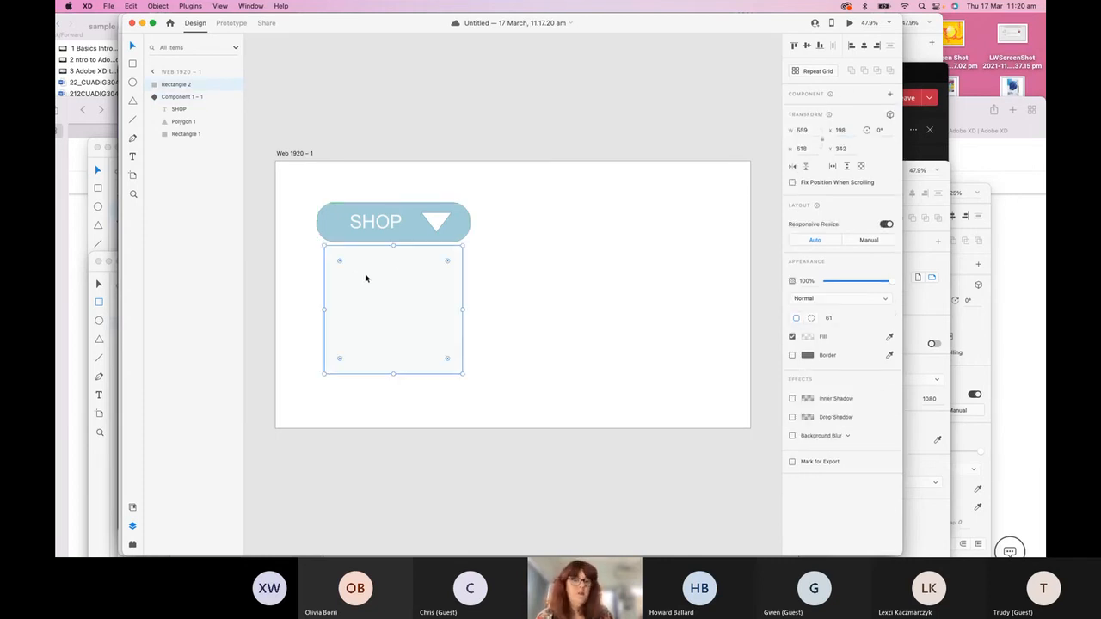
pyautogui.press('Delete')
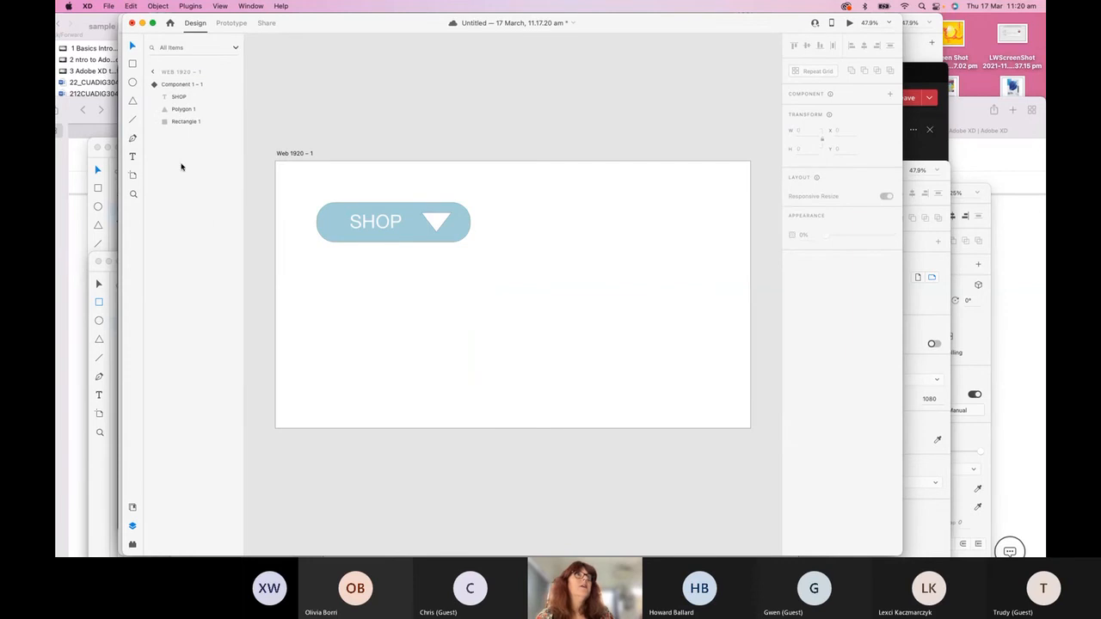
pyautogui.click(178, 85)
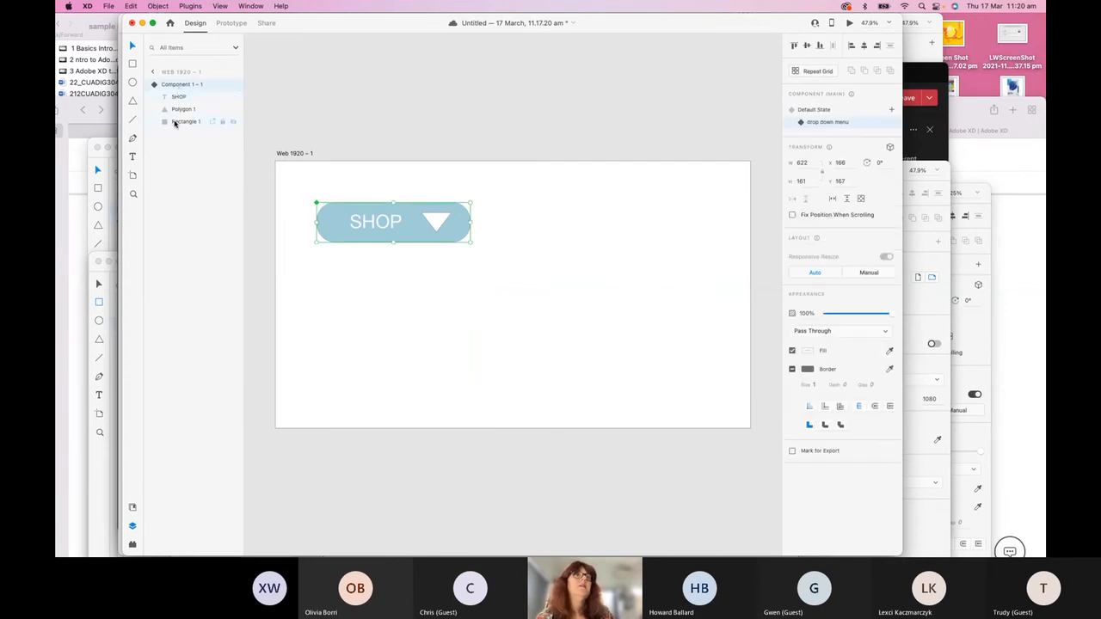
pyautogui.click(175, 123)
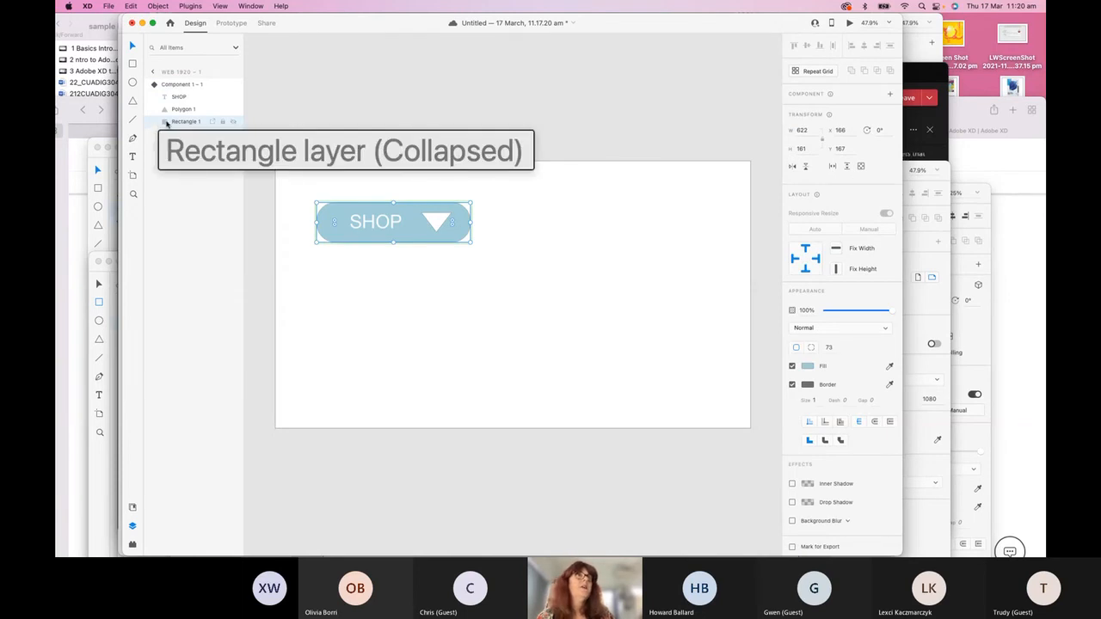
pyautogui.press('super+v')
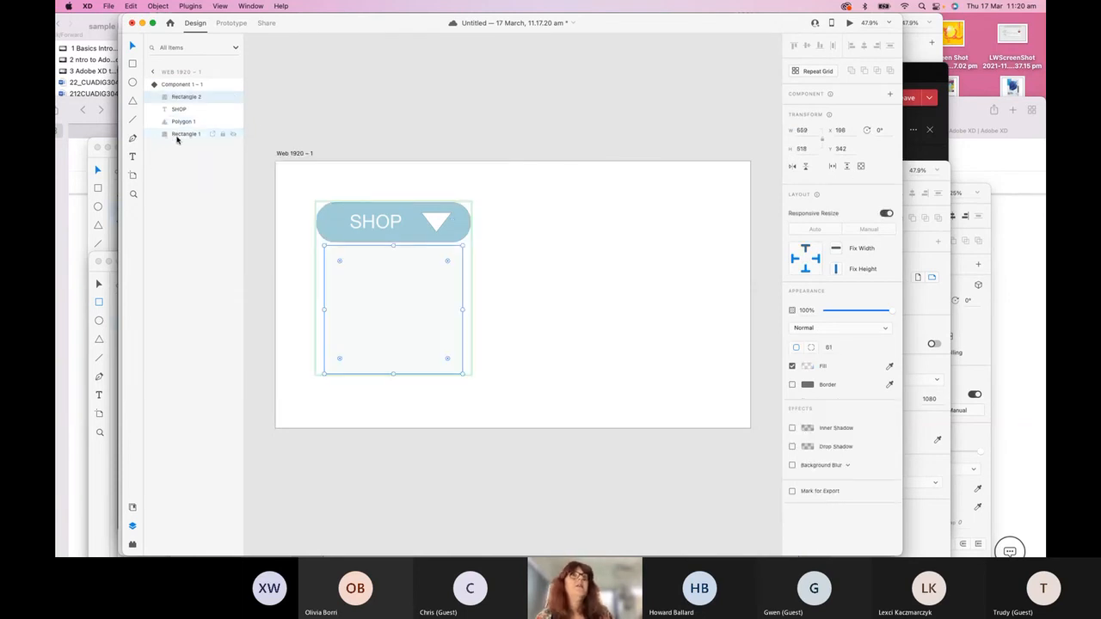
# Step: Rename the component's Rectangle 1 layer as "drop down"
pyautogui.doubleClick(185, 134)
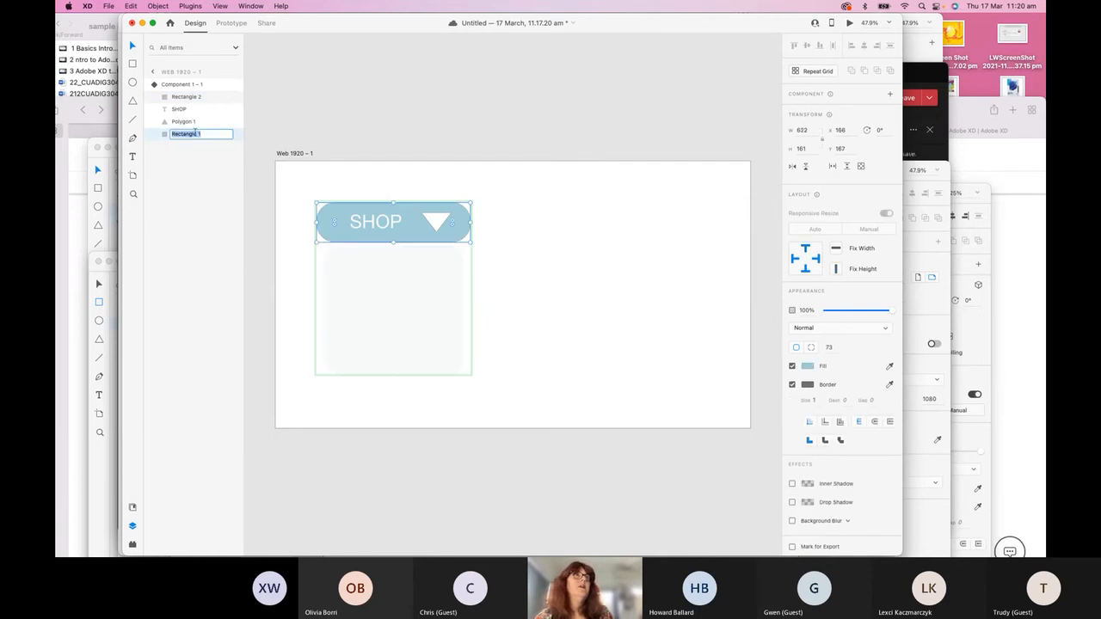
pyautogui.press('BackSpace')
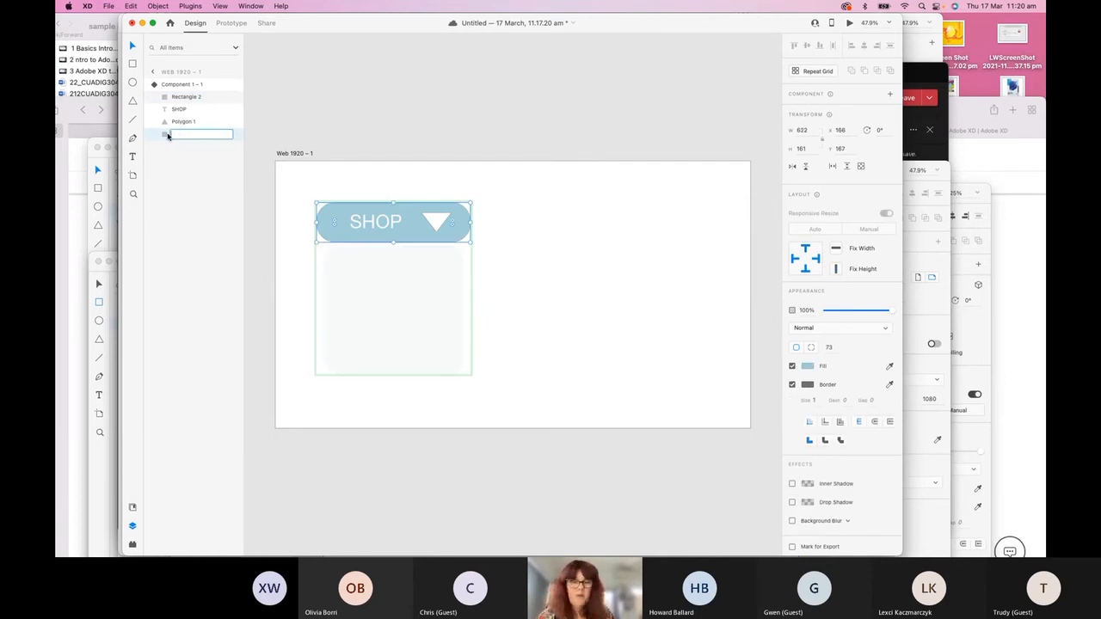
pyautogui.write('drop down')
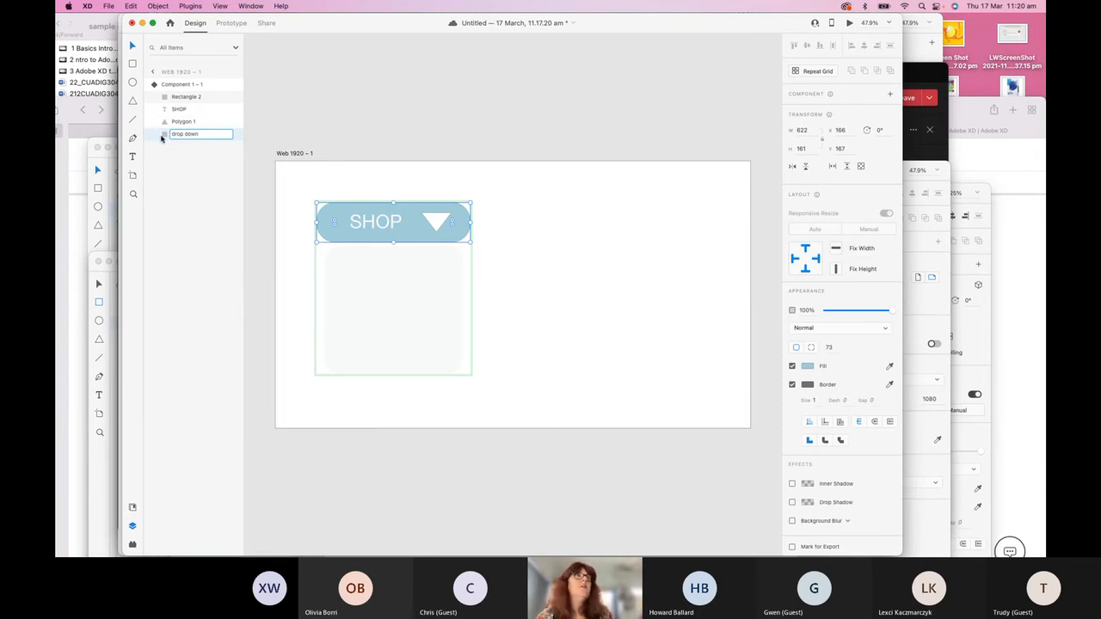
# Step: Compare the component's Default State with its drop down menu state by switching between them
pyautogui.click(170, 86)
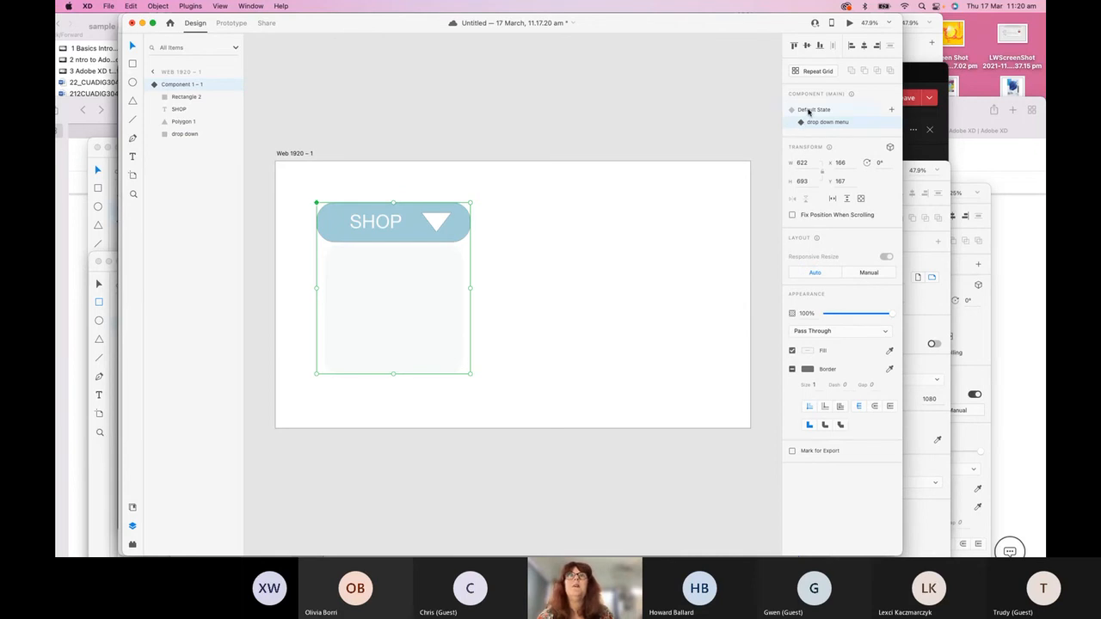
pyautogui.click(809, 112)
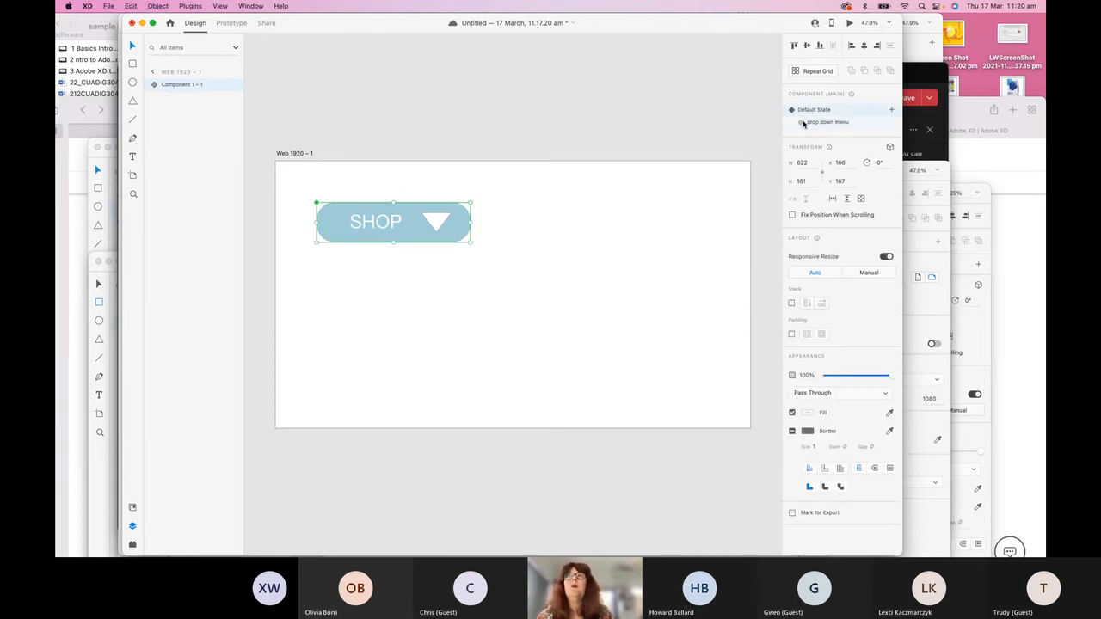
pyautogui.click(804, 123)
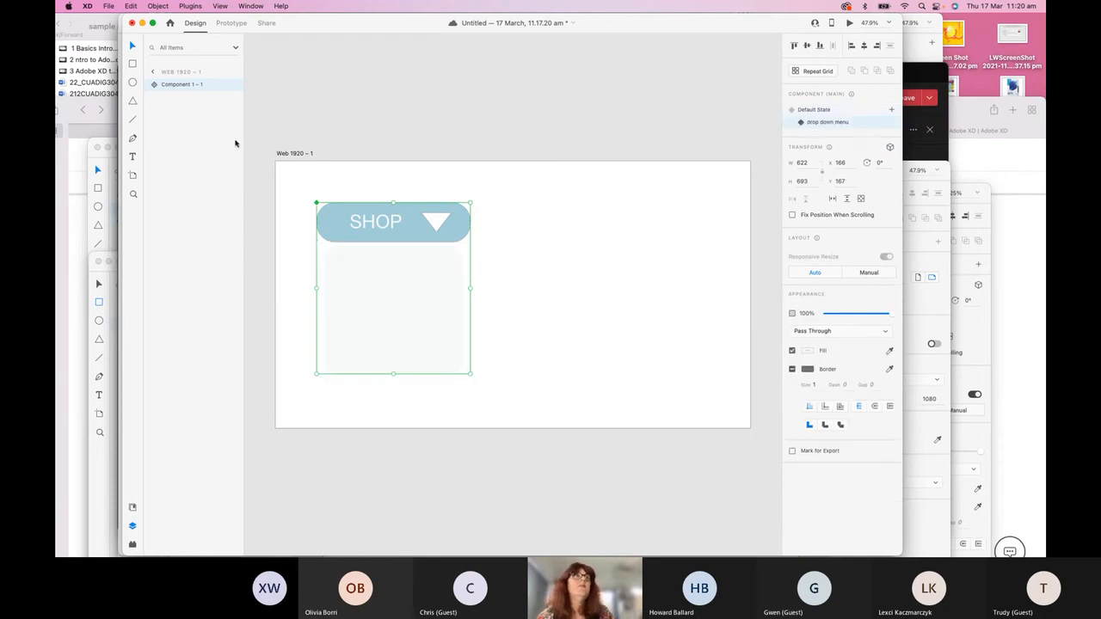
pyautogui.click(155, 85)
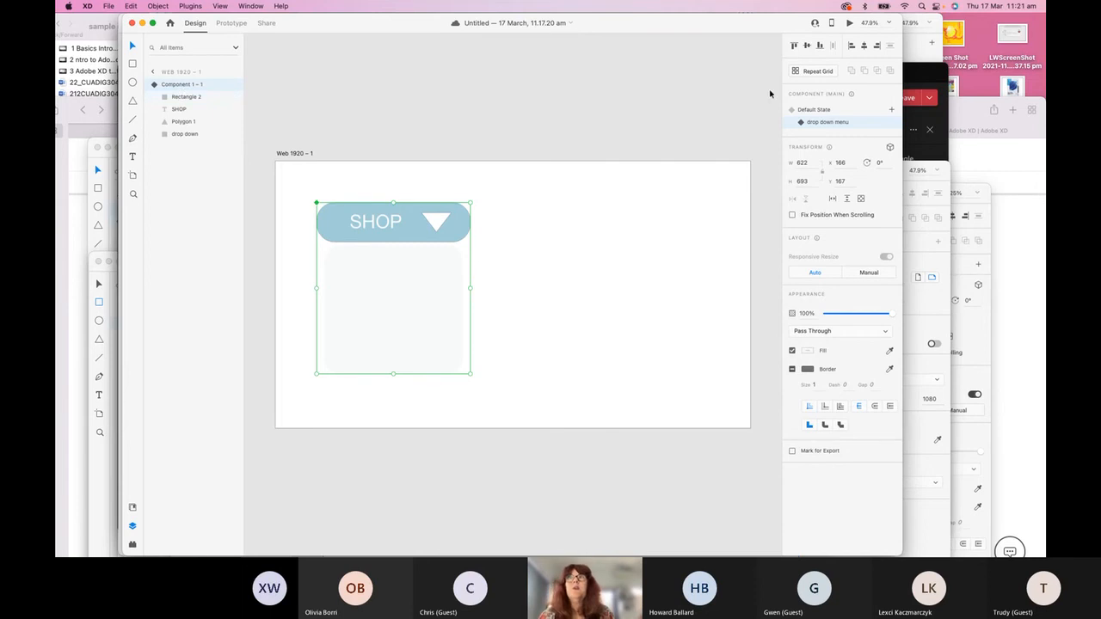
pyautogui.click(805, 110)
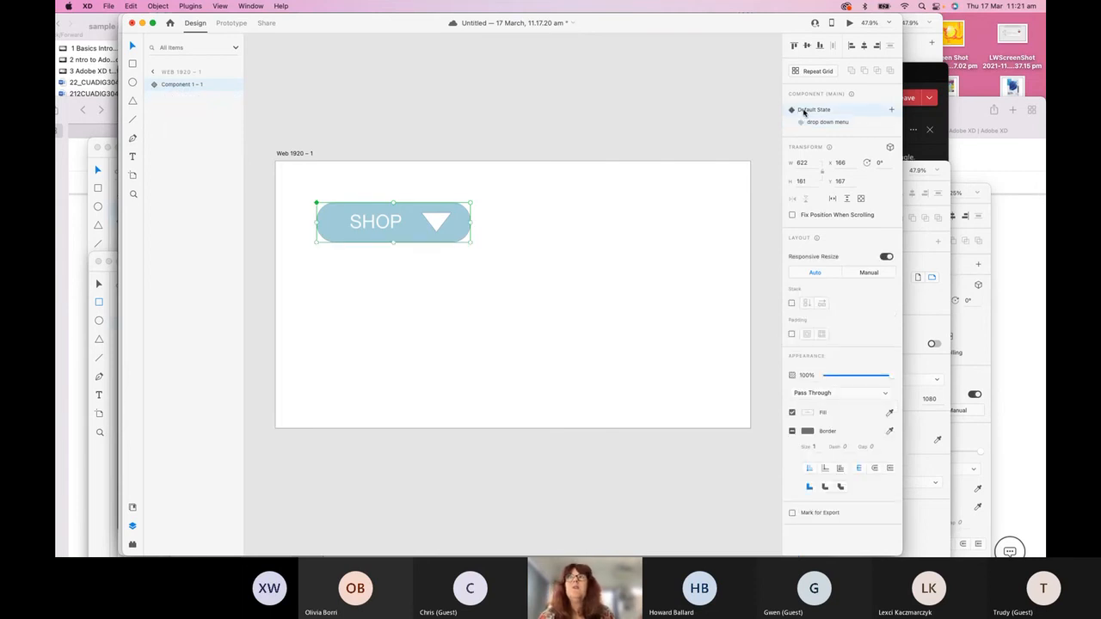
pyautogui.click(804, 122)
pyautogui.click(805, 110)
pyautogui.click(806, 122)
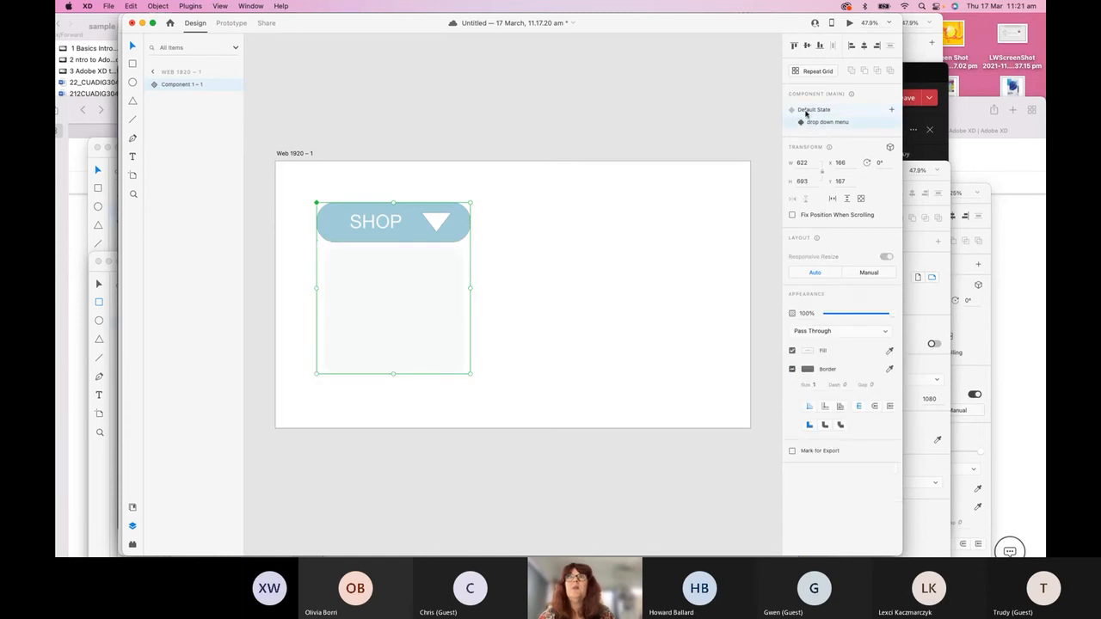
pyautogui.click(806, 111)
pyautogui.click(806, 122)
# Step: In the component's Default State, prototype a Tap transition from the triangle to the drop down menu state and test it in the preview
pyautogui.click(805, 111)
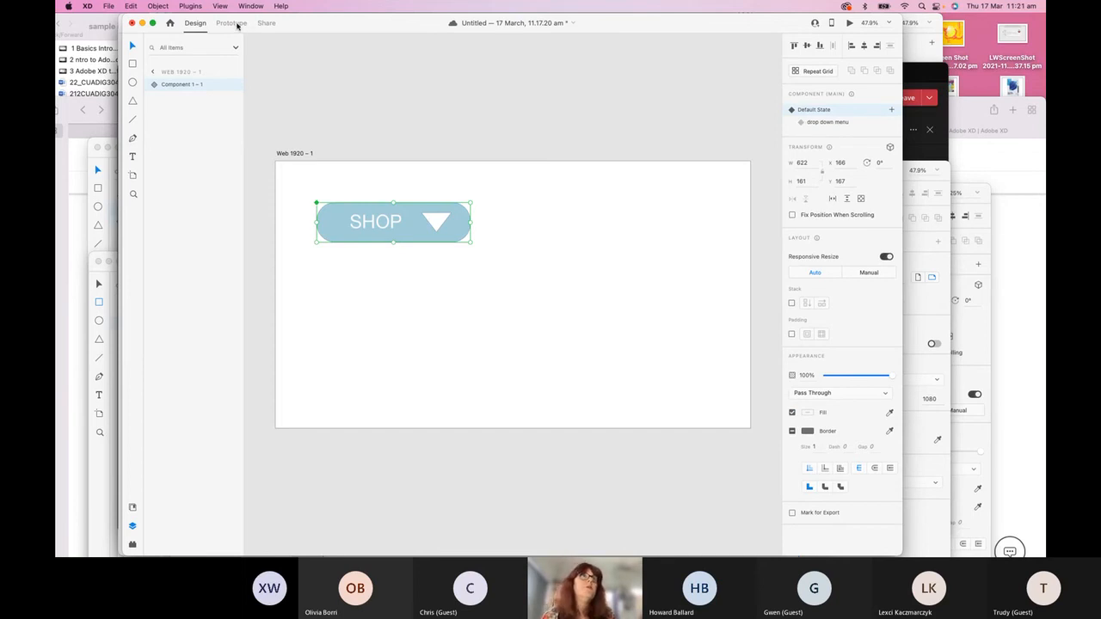
pyautogui.click(237, 24)
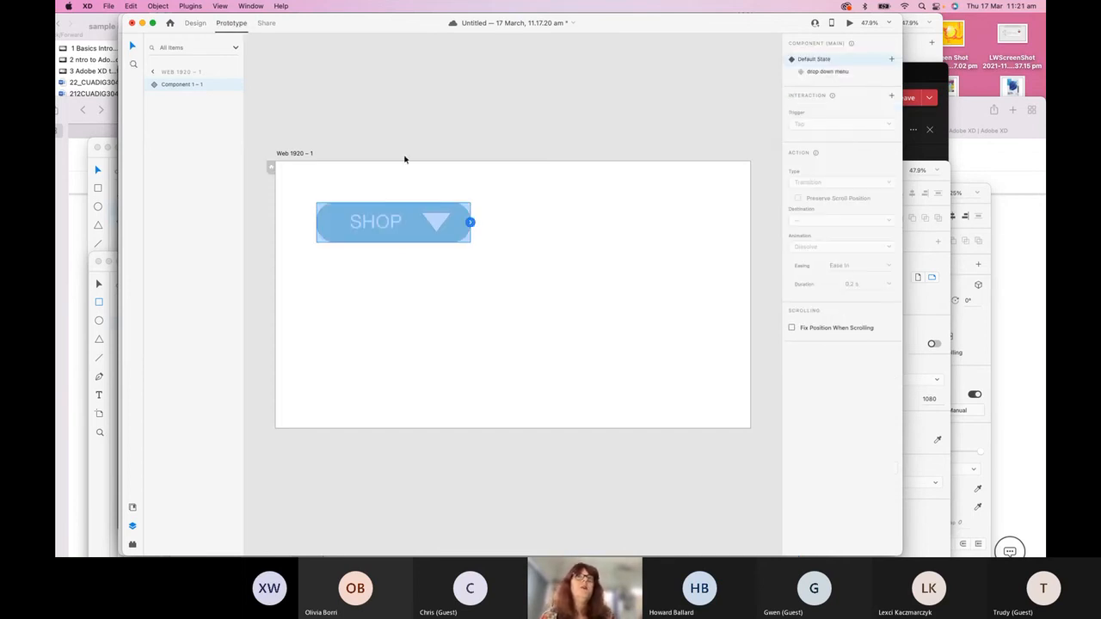
pyautogui.doubleClick(437, 222)
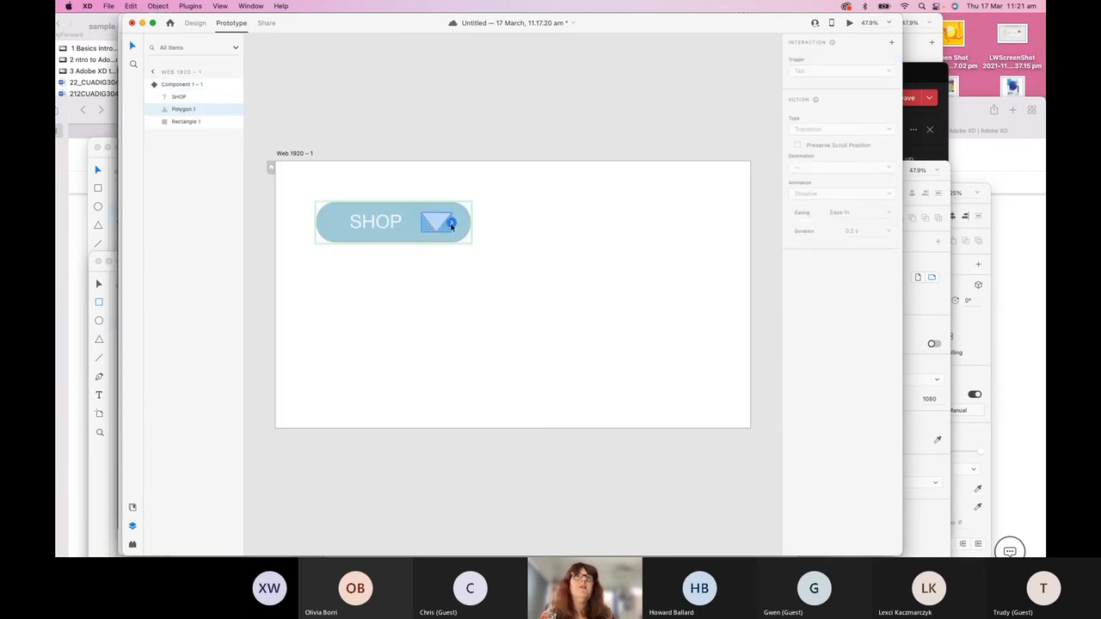
pyautogui.click(452, 225)
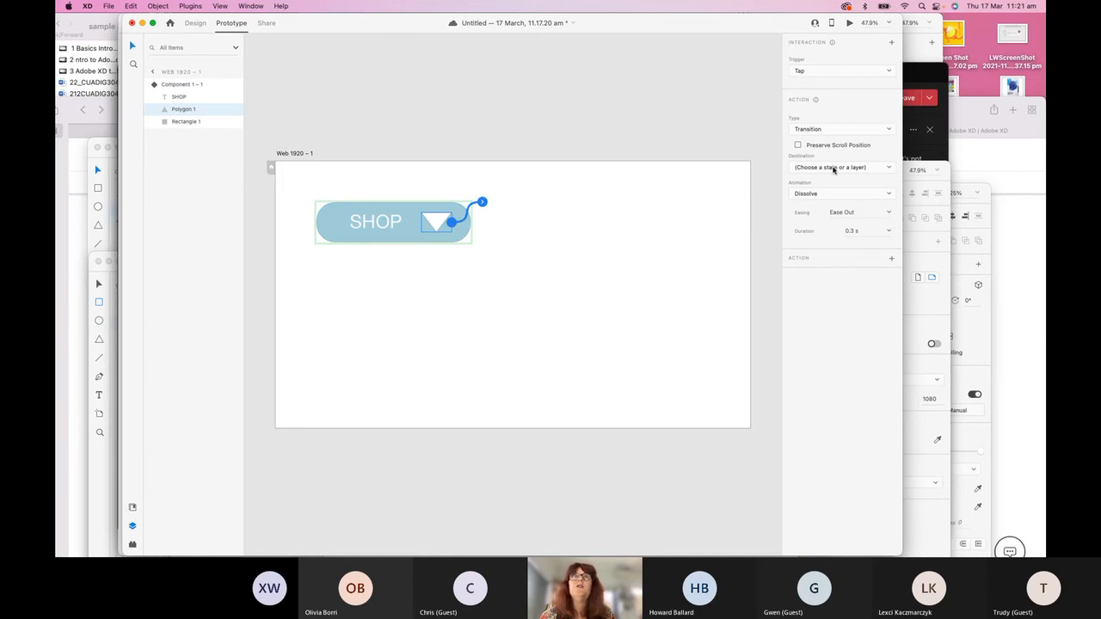
pyautogui.click(833, 169)
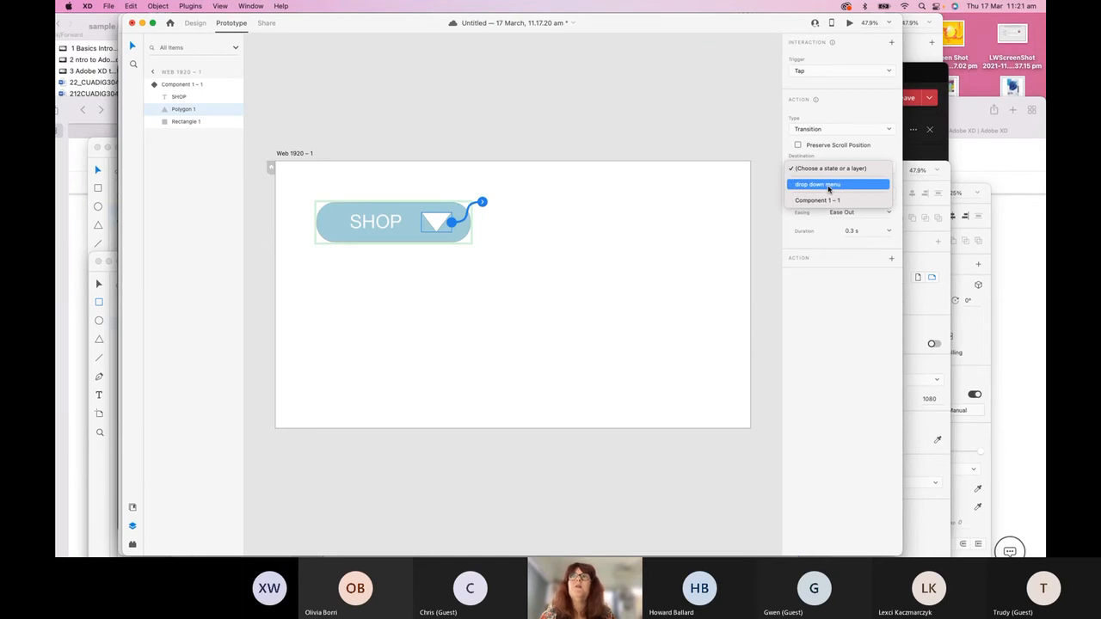
pyautogui.click(829, 186)
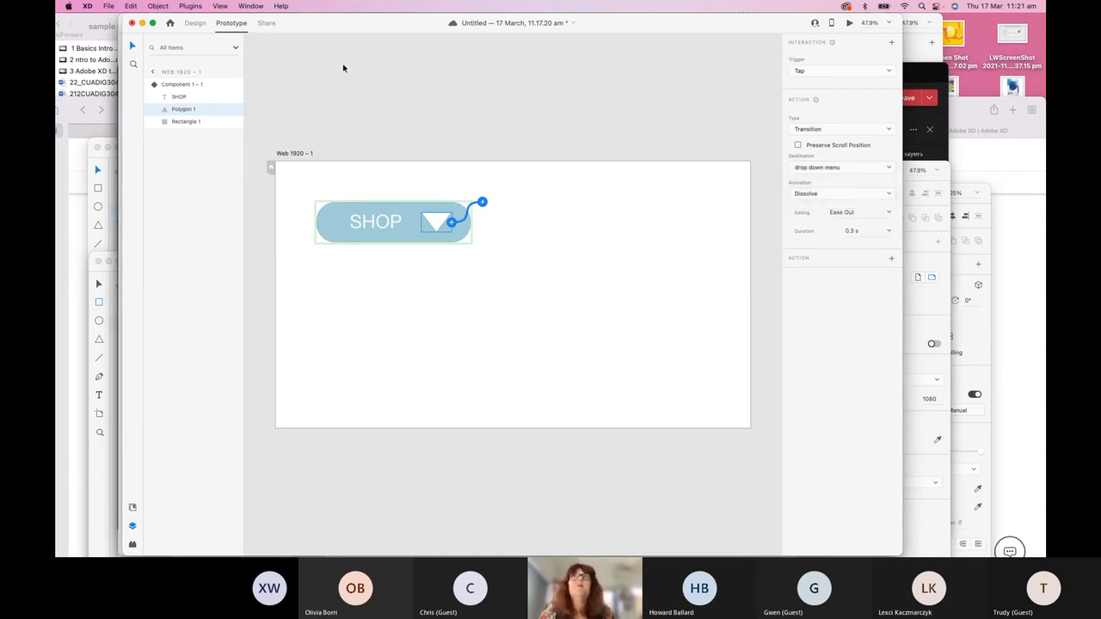
pyautogui.click(848, 25)
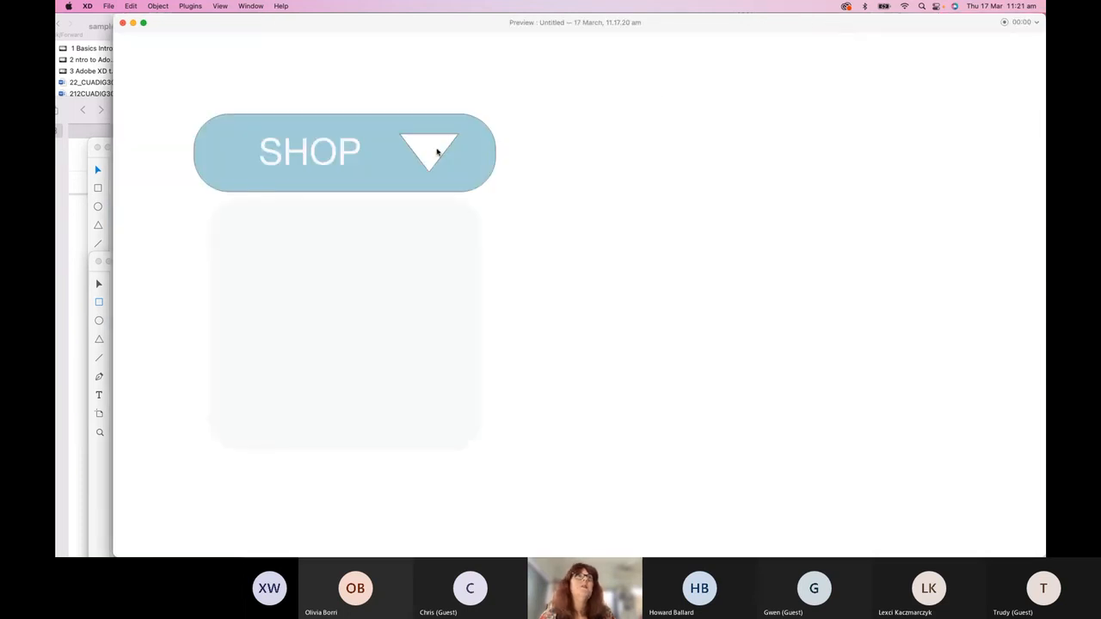
pyautogui.click(124, 23)
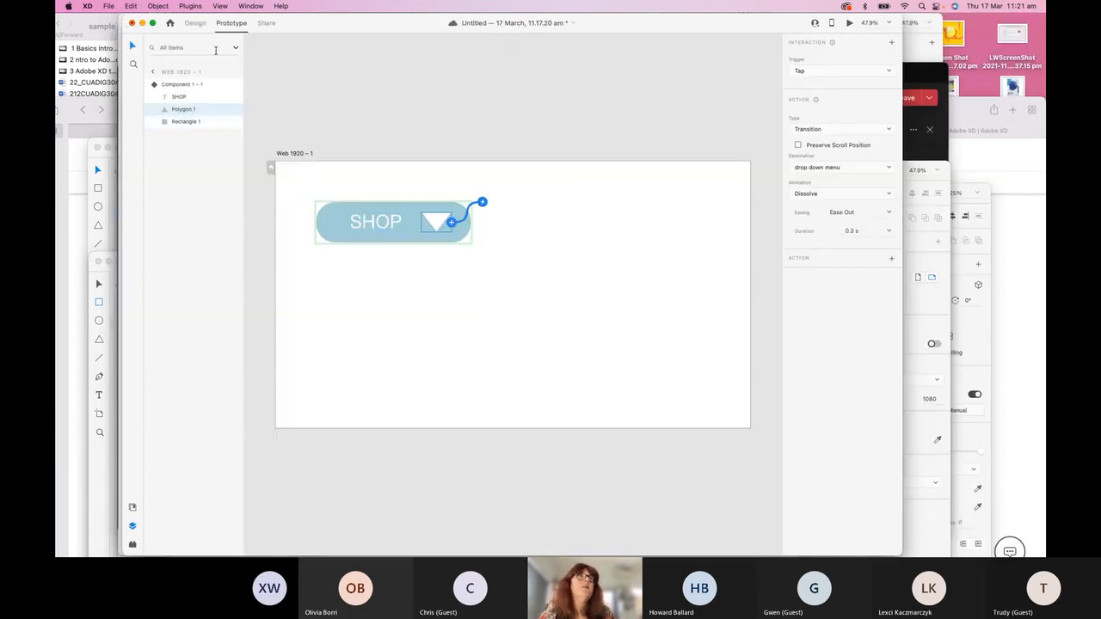
# Step: In the component's drop down menu state, prototype a Tap transition from the whole component back to the Default State
pyautogui.click(196, 23)
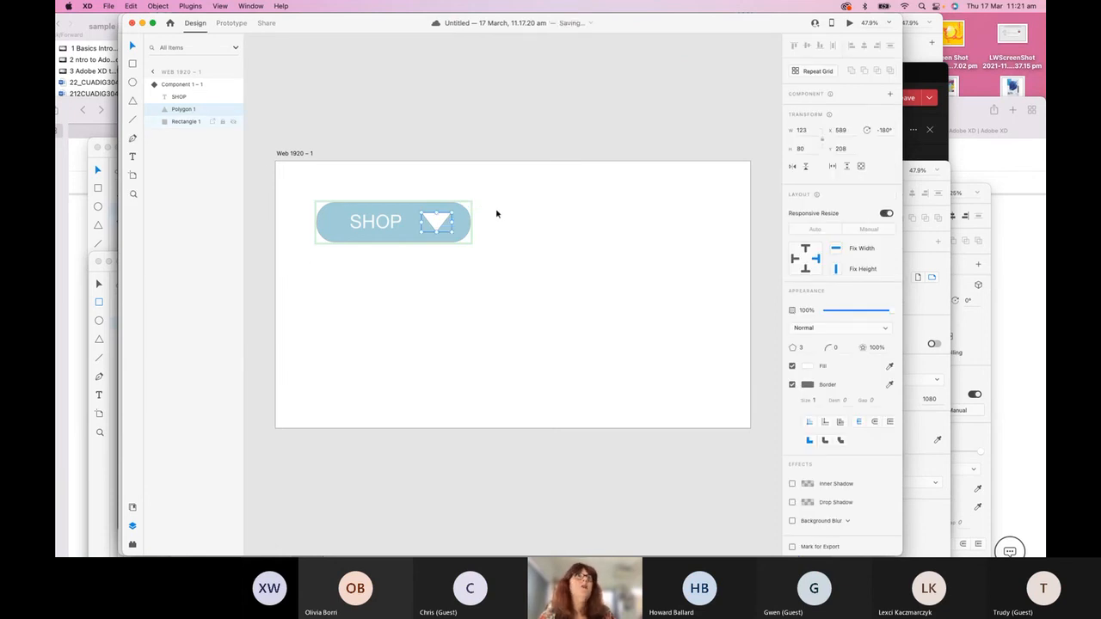
pyautogui.click(179, 86)
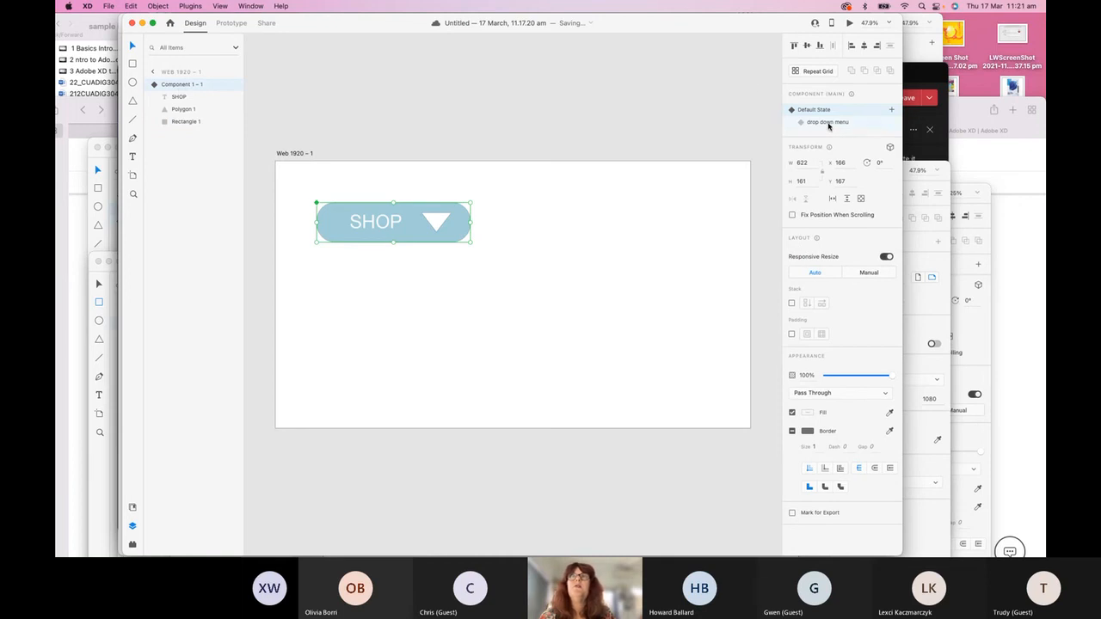
pyautogui.click(828, 124)
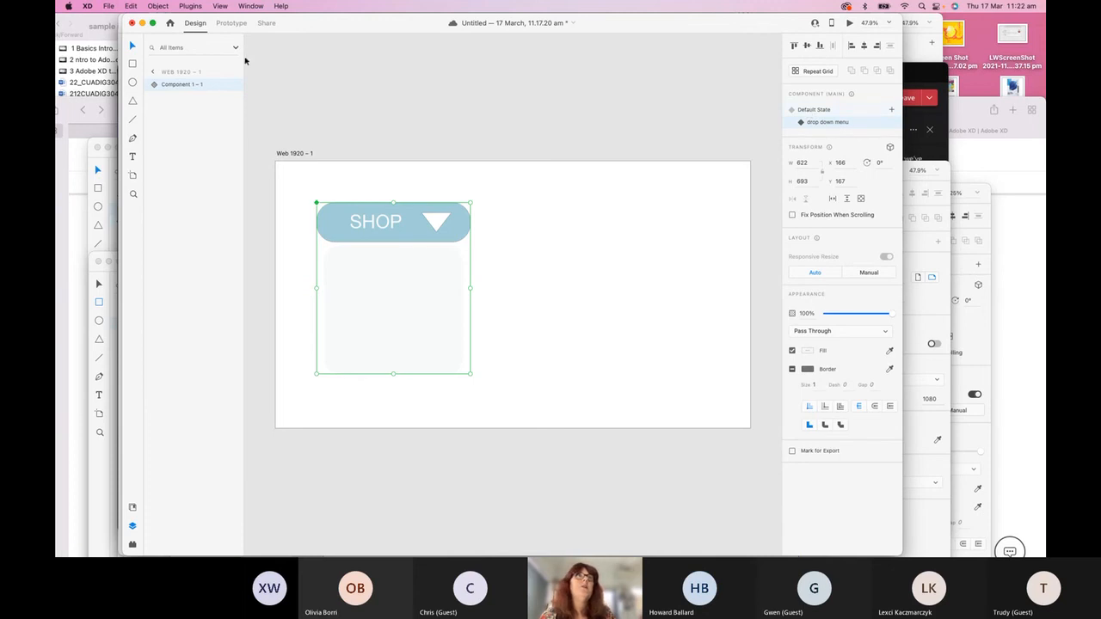
pyautogui.click(233, 23)
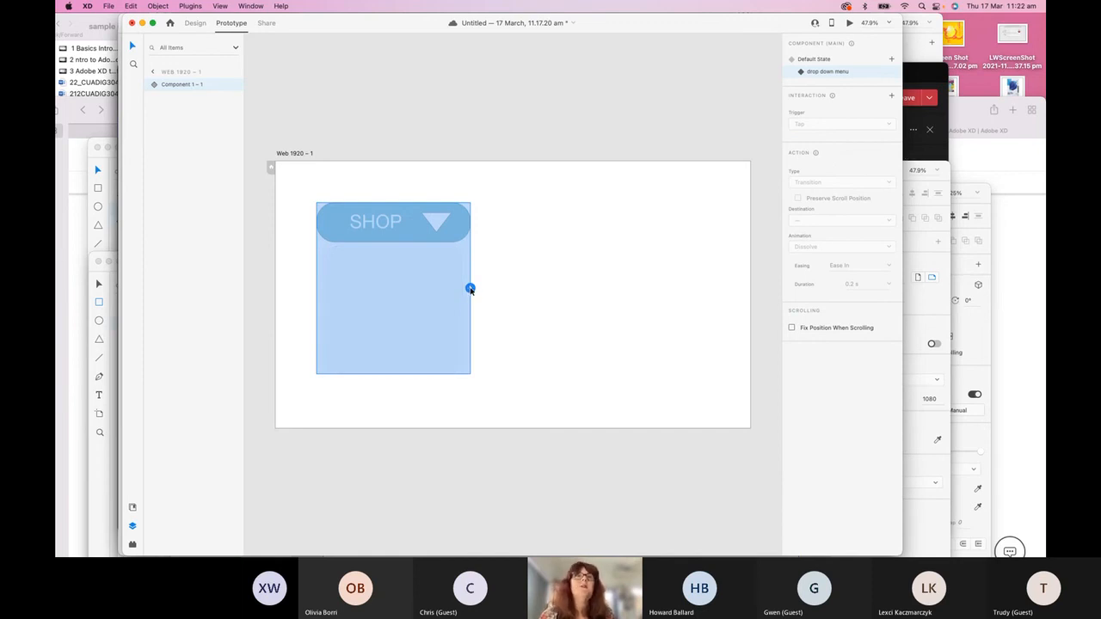
pyautogui.click(469, 289)
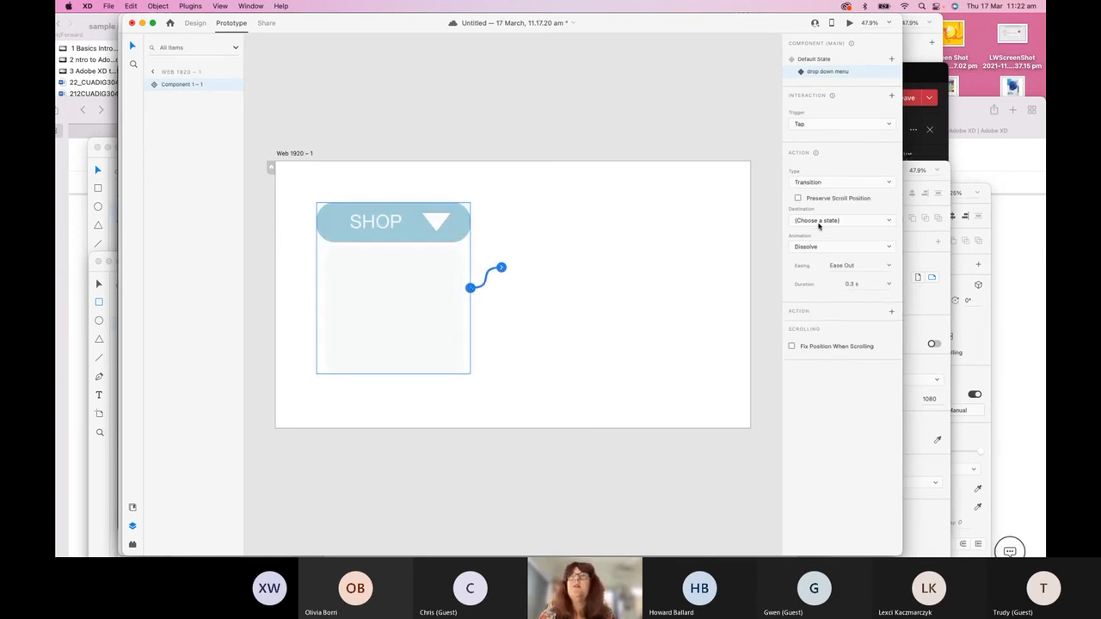
pyautogui.click(826, 221)
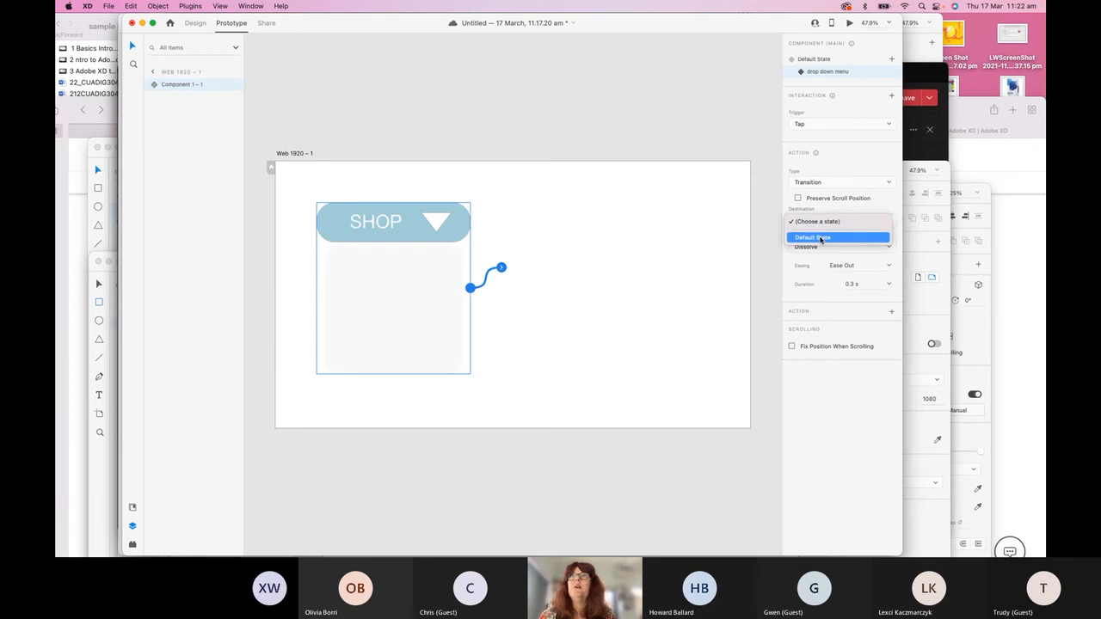
pyautogui.click(820, 238)
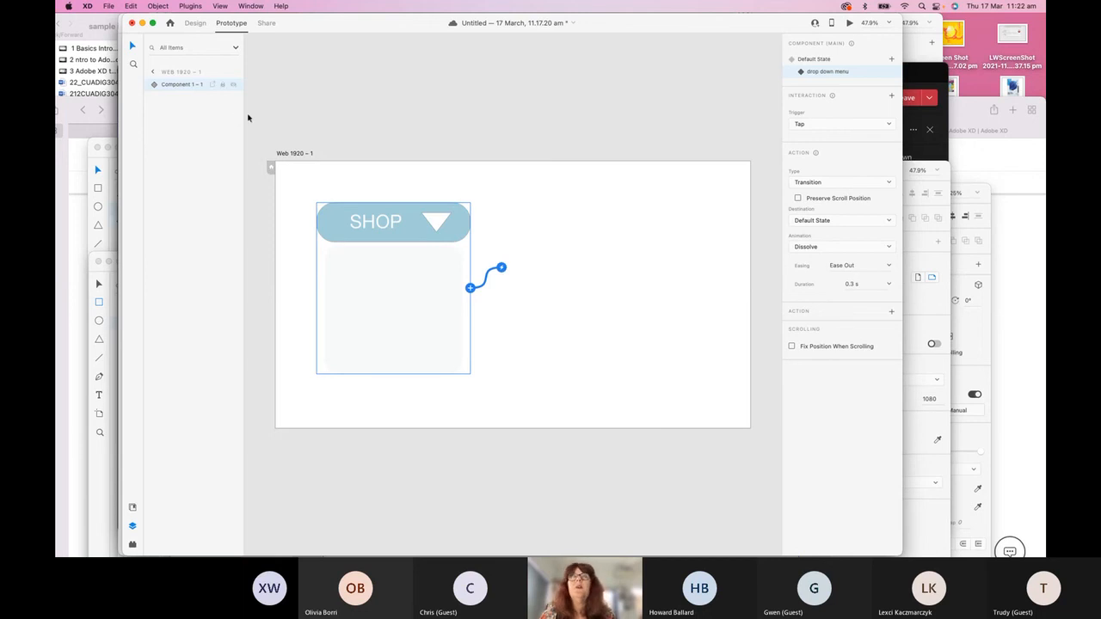
# Step: Test in the preview that tapping the SHOP component's triangle opens and closes the dropdown panel
pyautogui.click(849, 22)
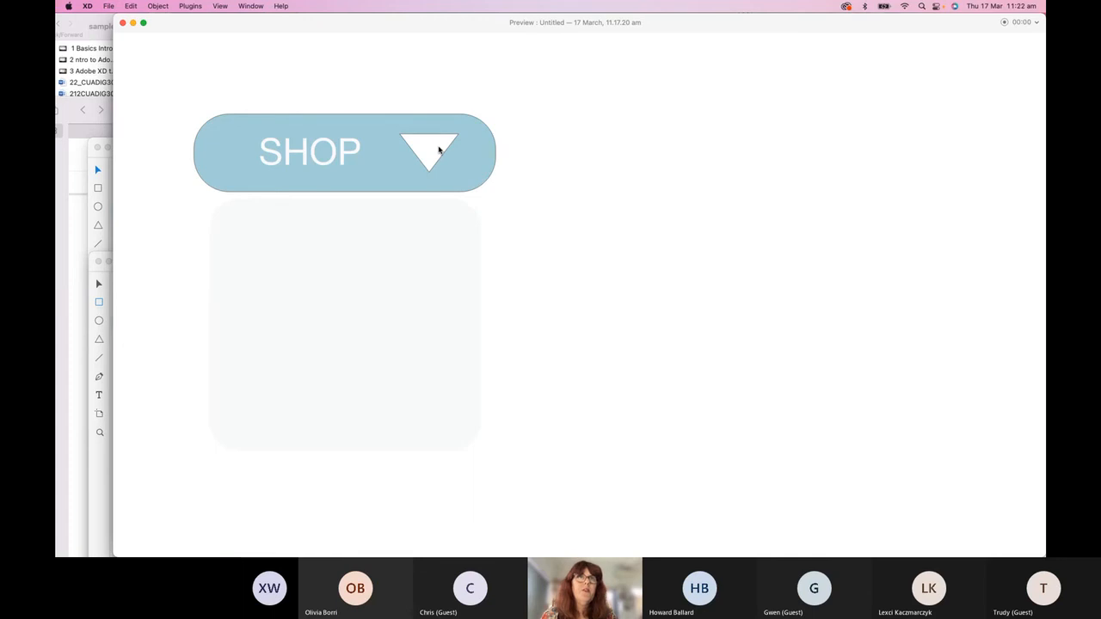
pyautogui.click(439, 148)
pyautogui.click(438, 148)
pyautogui.click(439, 148)
pyautogui.click(439, 146)
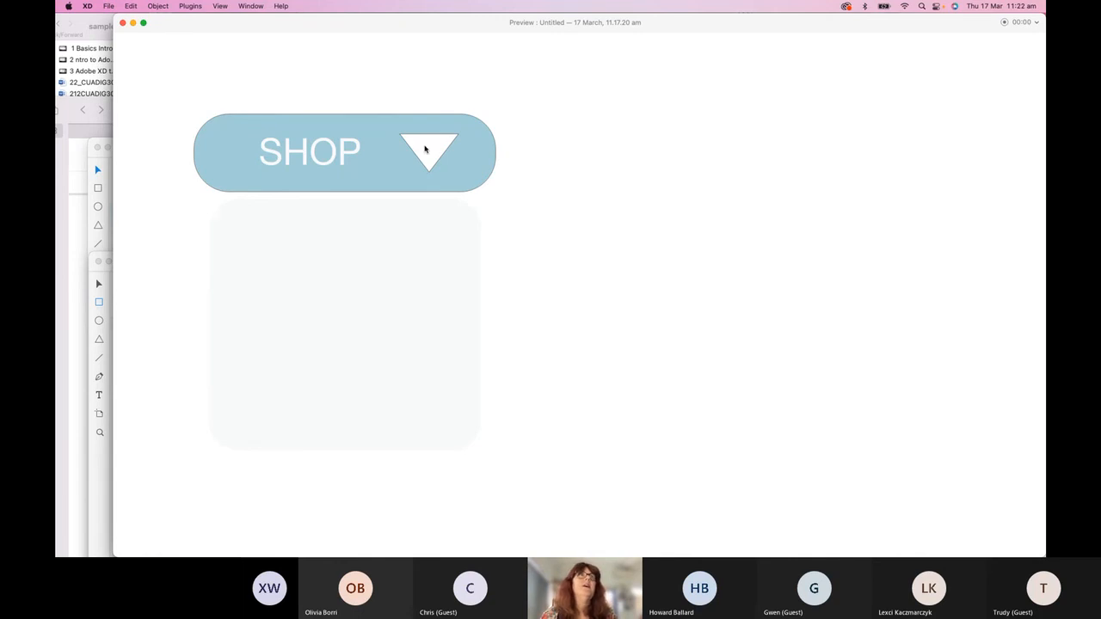
pyautogui.click(123, 23)
pyautogui.moveTo(391, 39); pyautogui.dragTo(397, 74)
pyautogui.click(140, 57)
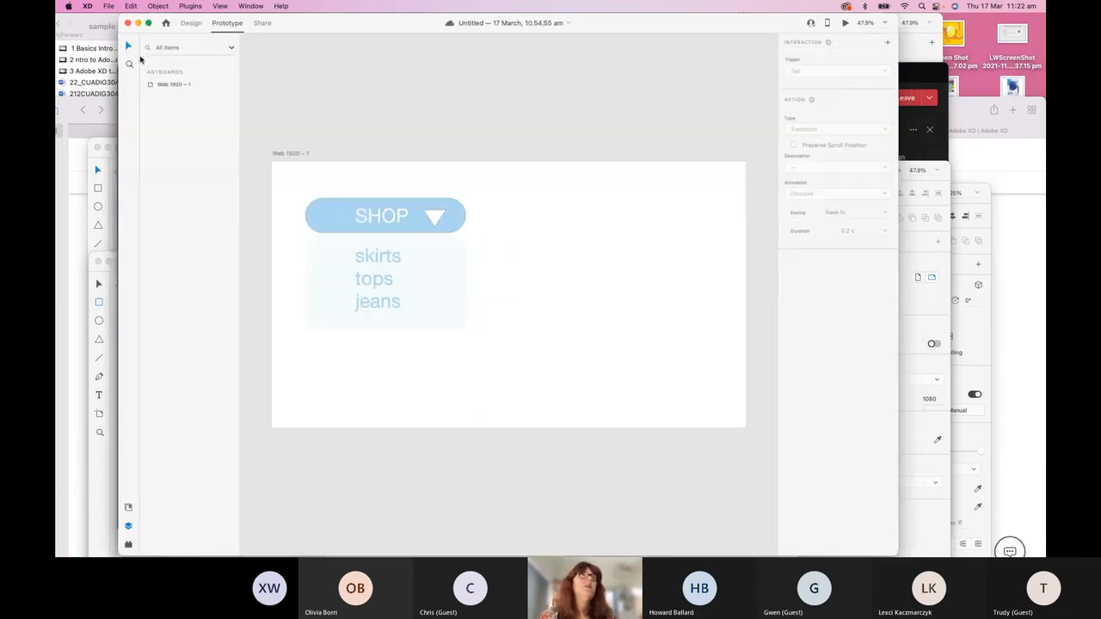
pyautogui.moveTo(314, 31); pyautogui.dragTo(263, 114)
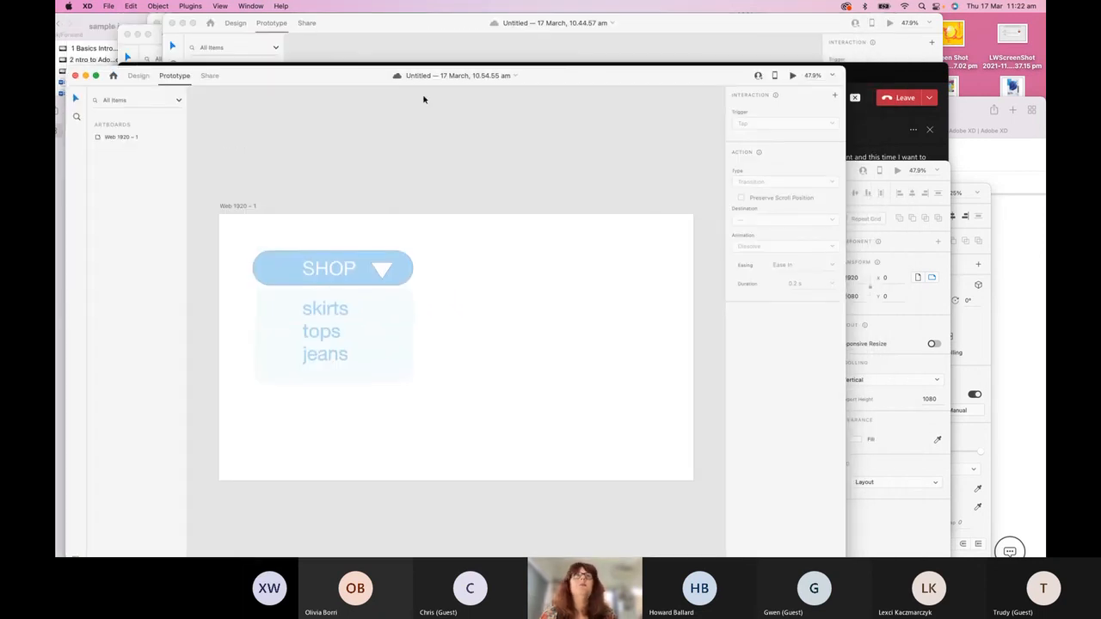
pyautogui.moveTo(356, 81); pyautogui.dragTo(362, 59)
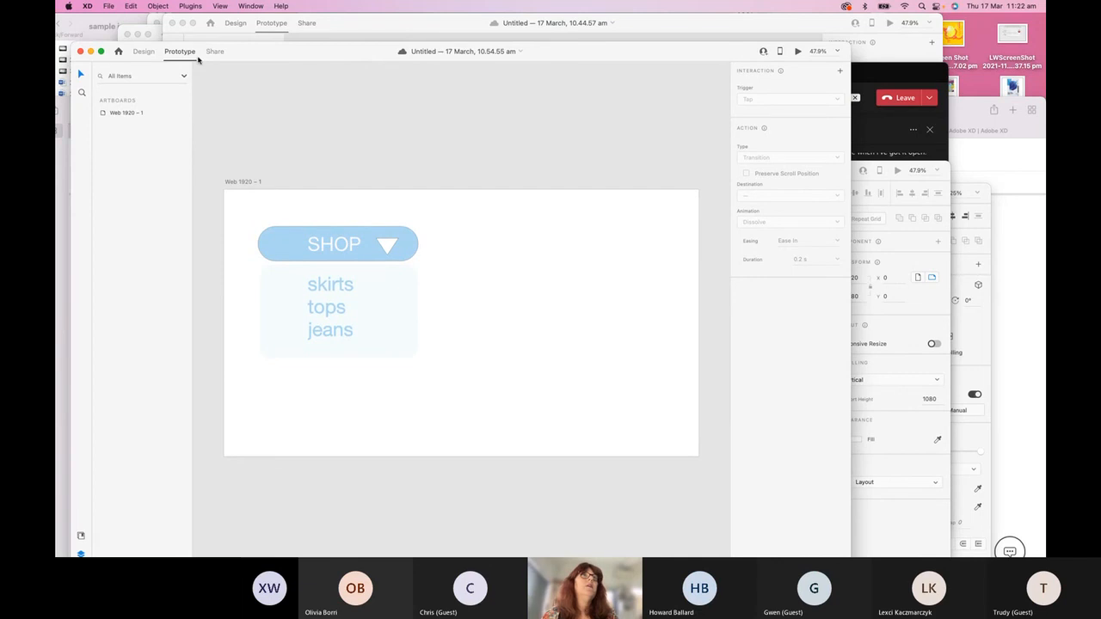
pyautogui.click(145, 52)
pyautogui.moveTo(271, 56); pyautogui.dragTo(282, 35)
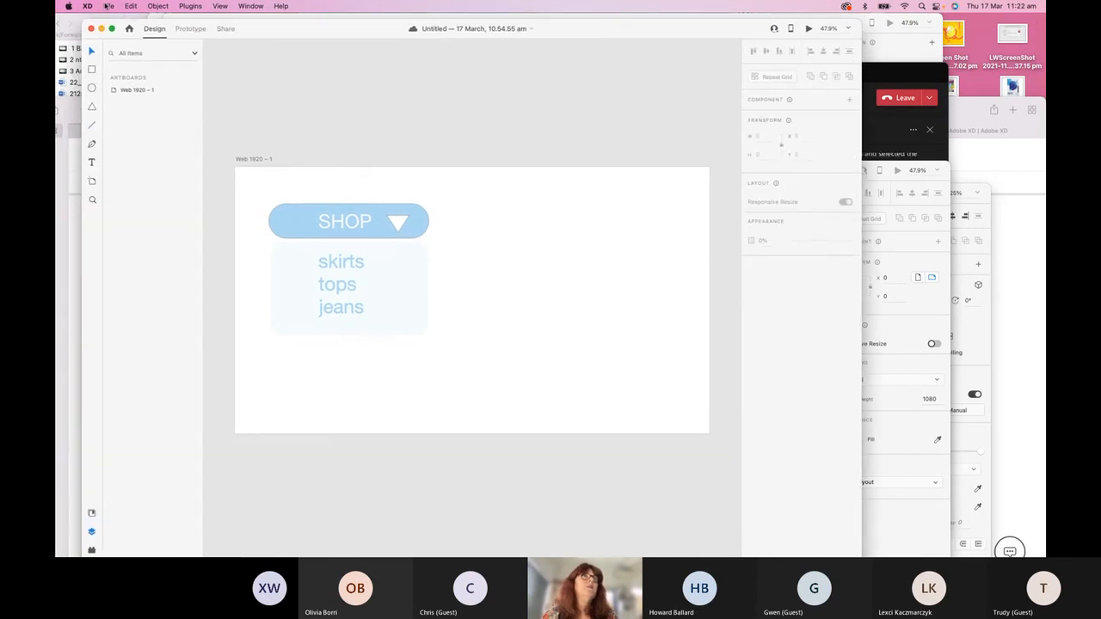
# Step: Create a new document with a Web 1920 artboard
pyautogui.click(106, 6)
pyautogui.click(110, 22)
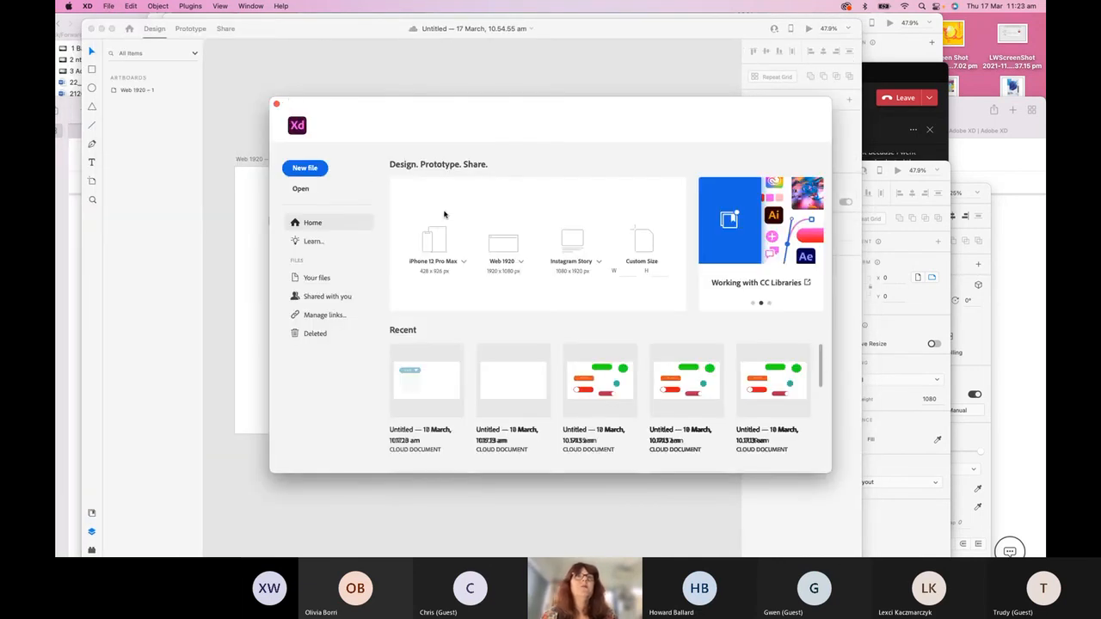
pyautogui.click(493, 247)
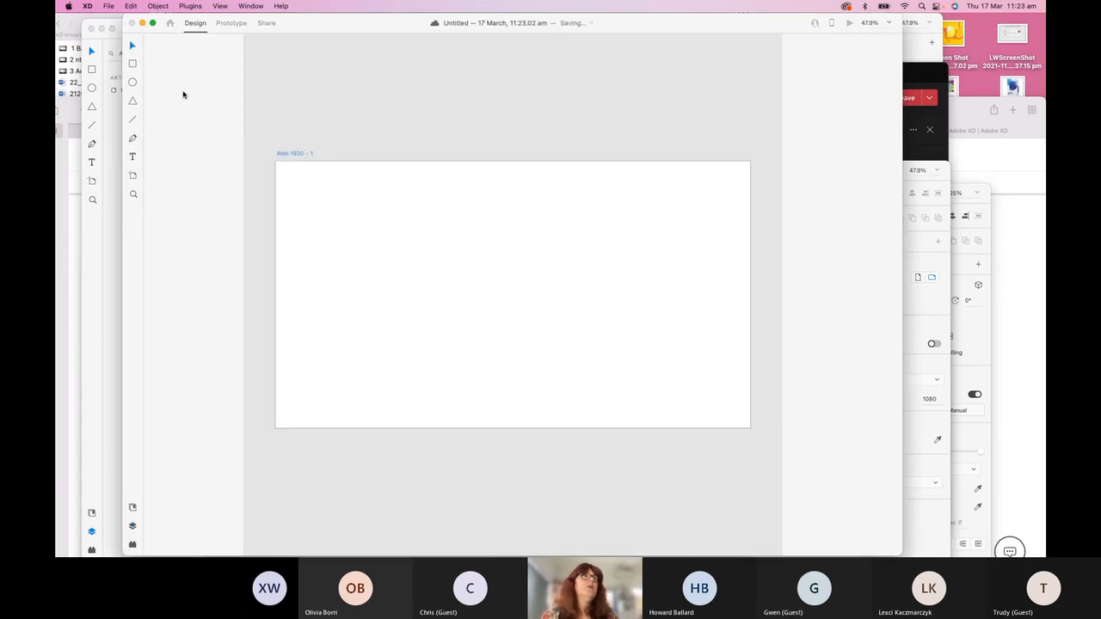
# Step: Draw a rectangle about 457 by 141 px near the artboard's upper-left corner and fully round its corners to a radius of 71
pyautogui.moveTo(326, 211)
pyautogui.mouseDown()
pyautogui.moveTo(388, 242)
pyautogui.moveTo(437, 245)
pyautogui.mouseUp()
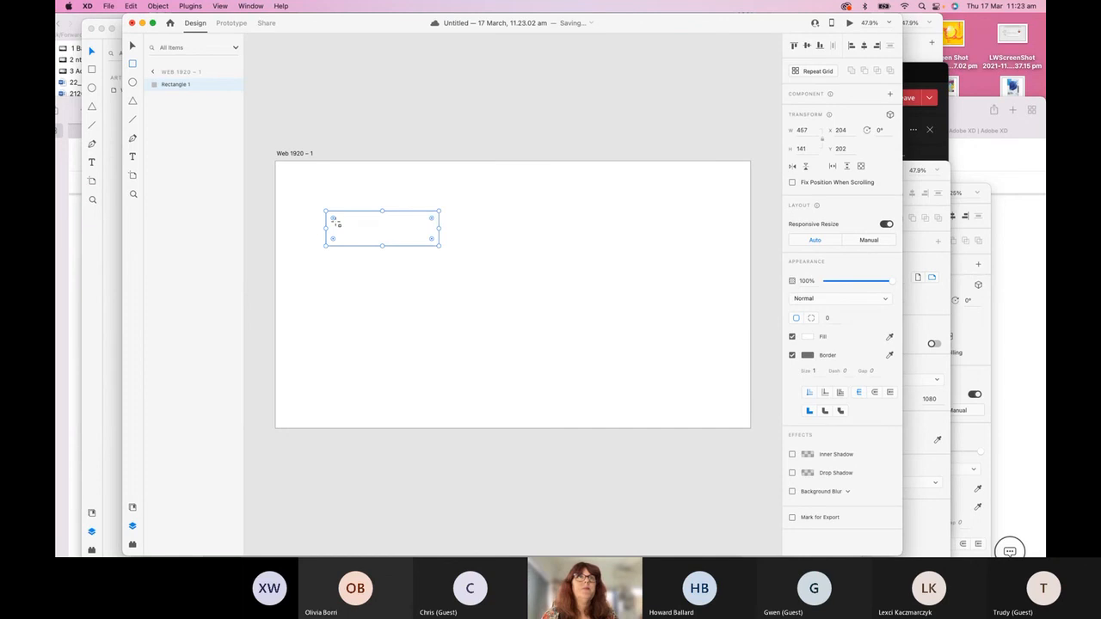
pyautogui.moveTo(334, 222); pyautogui.dragTo(347, 227)
pyautogui.moveTo(405, 245); pyautogui.dragTo(368, 218)
pyautogui.click(132, 46)
pyautogui.click(304, 181)
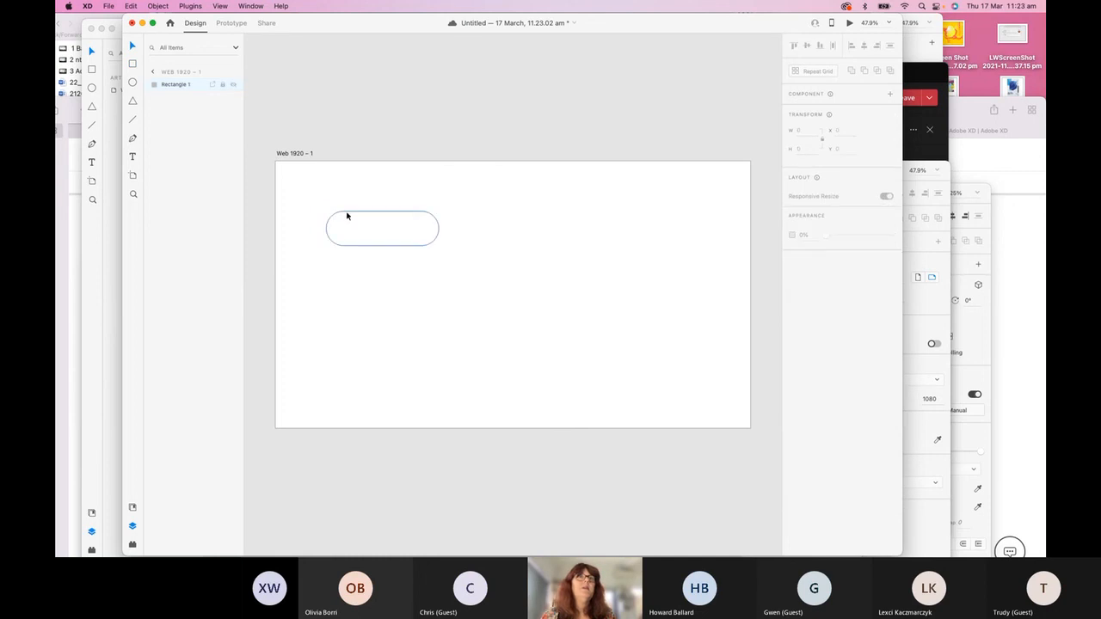
# Step: Fill the rounded rectangle with pale pink #EADEDE
pyautogui.click(347, 214)
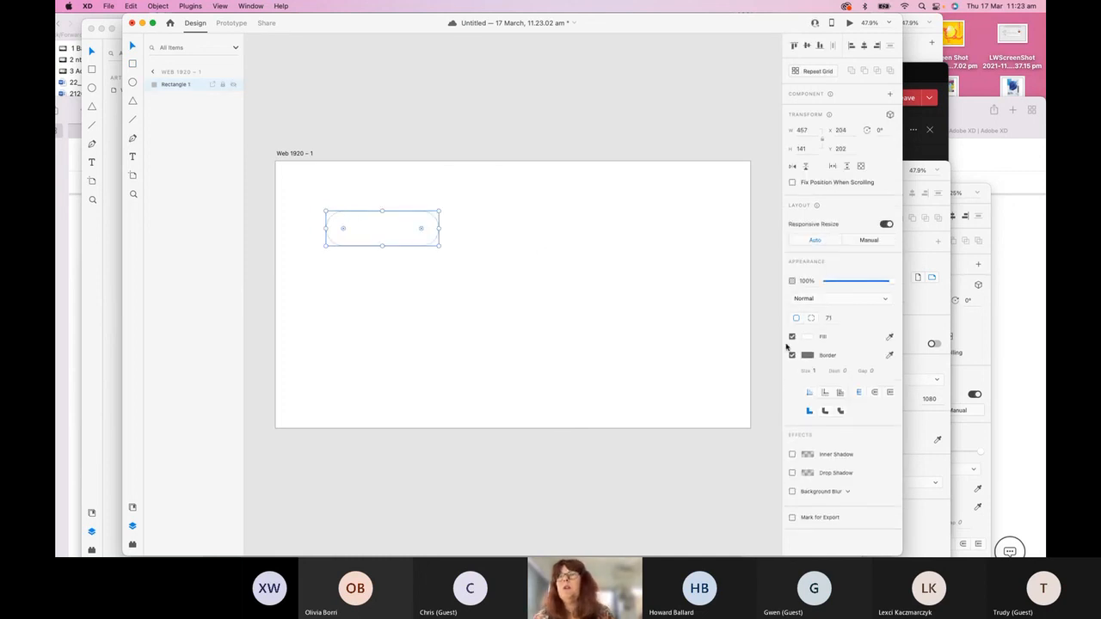
pyautogui.click(807, 336)
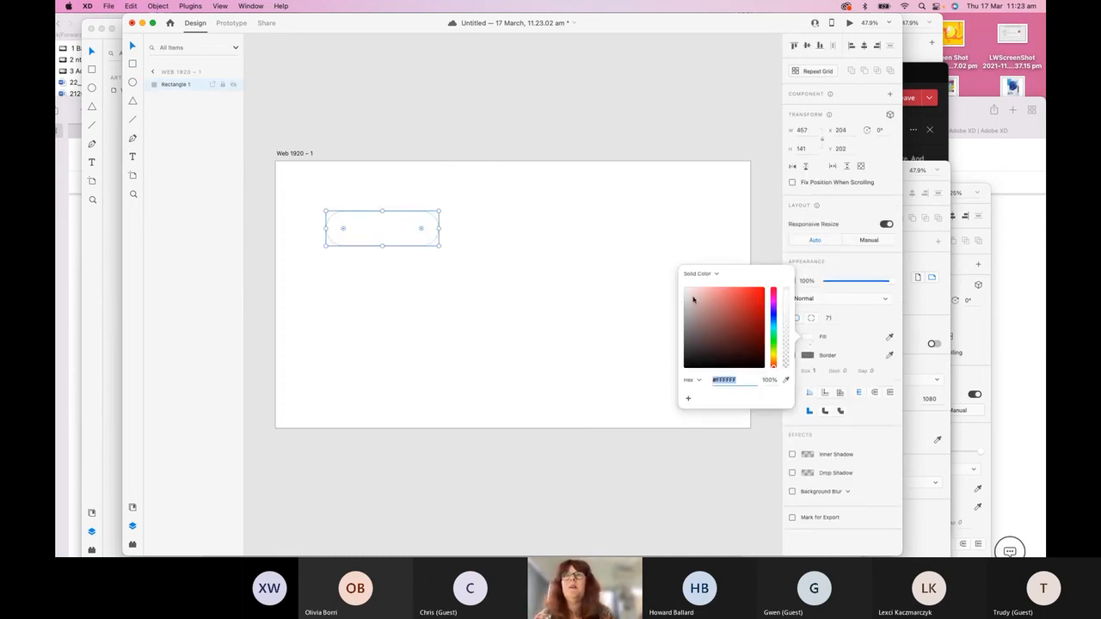
pyautogui.click(688, 296)
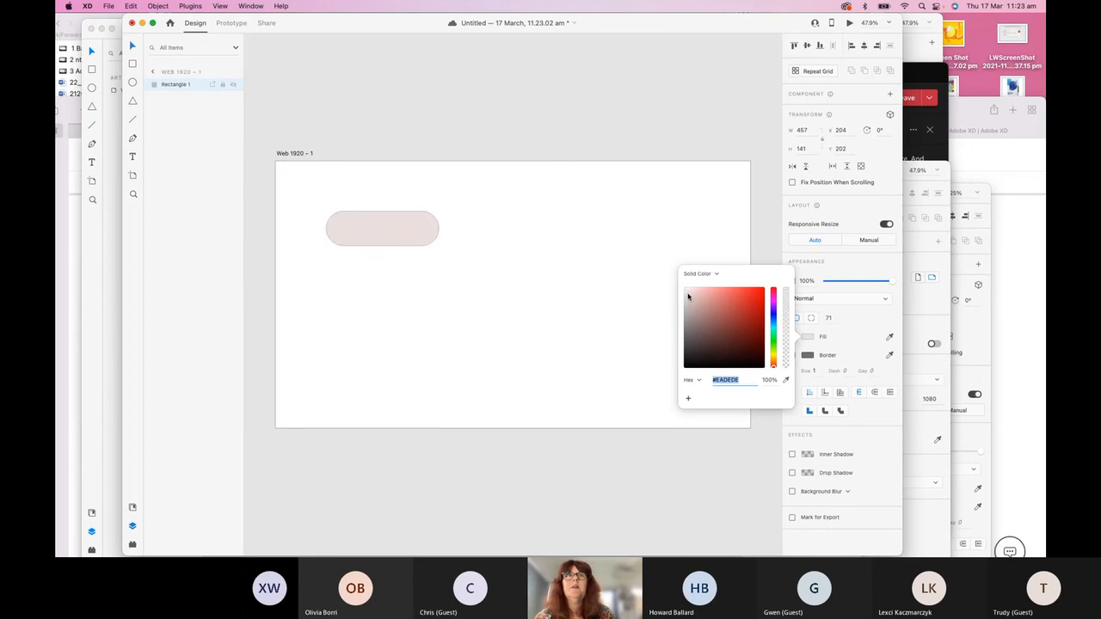
pyautogui.click(572, 234)
# Step: Make the rounded rectangle a component and add a Hover State with its default name
pyautogui.click(409, 242)
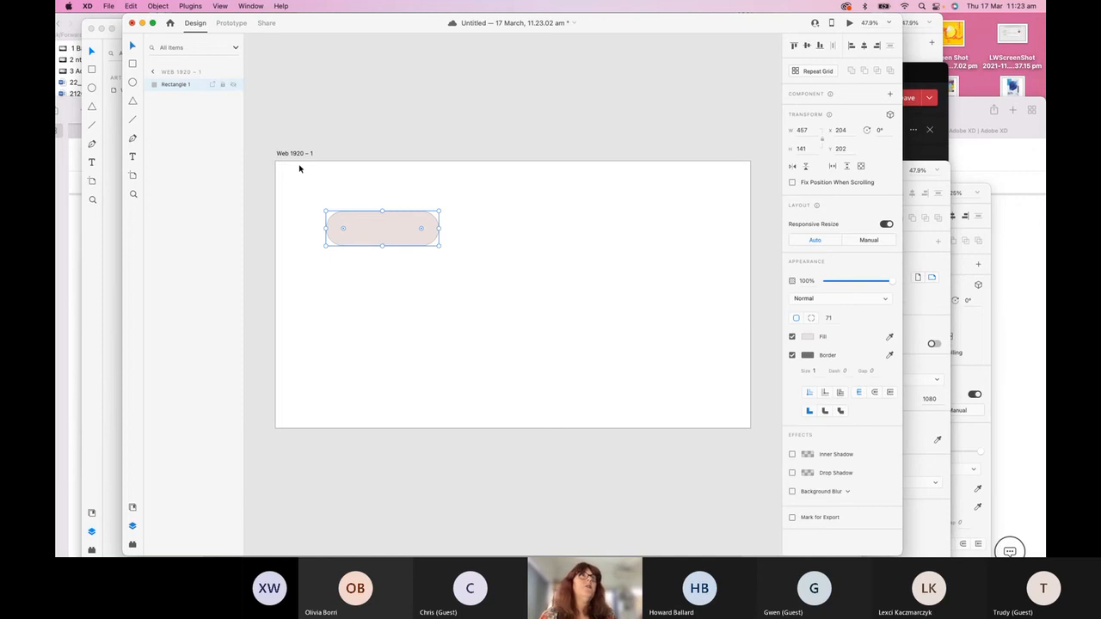
pyautogui.click(155, 6)
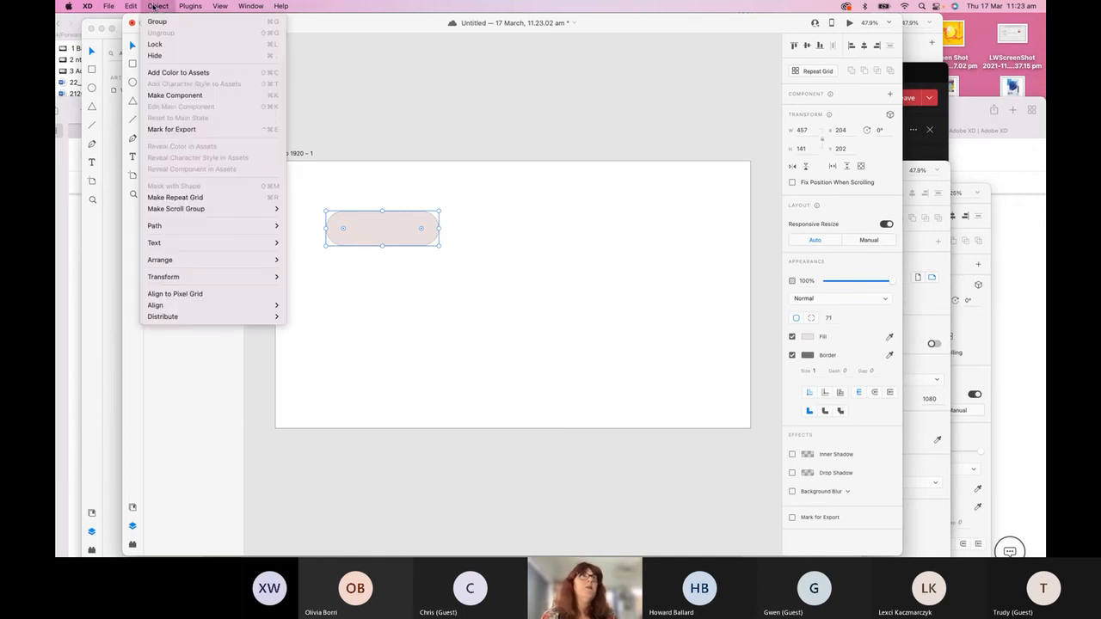
pyautogui.click(168, 95)
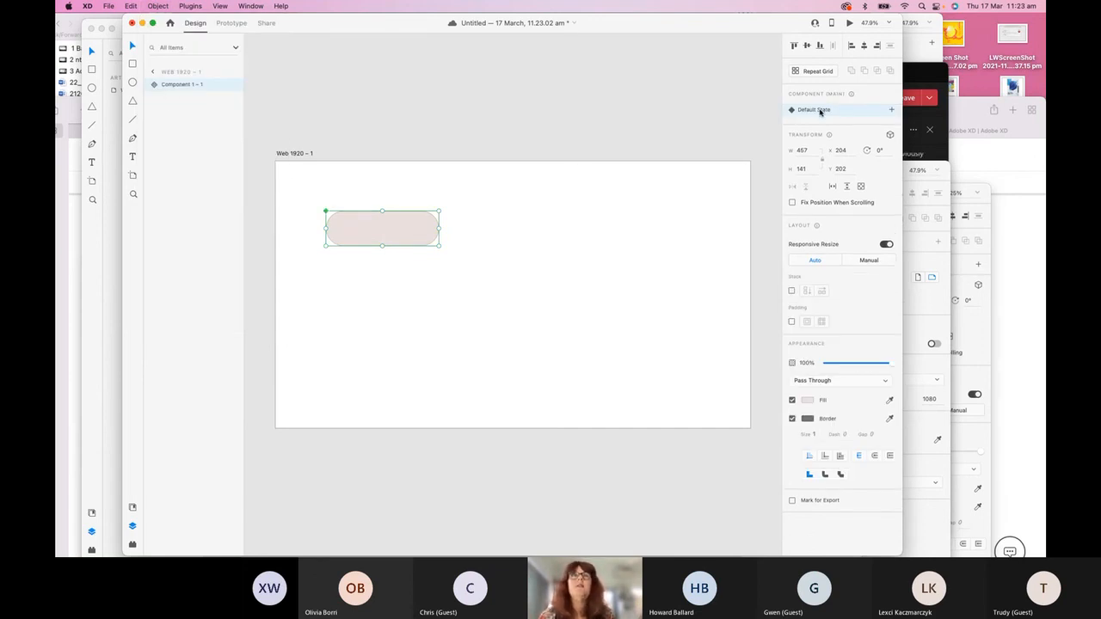
pyautogui.click(891, 110)
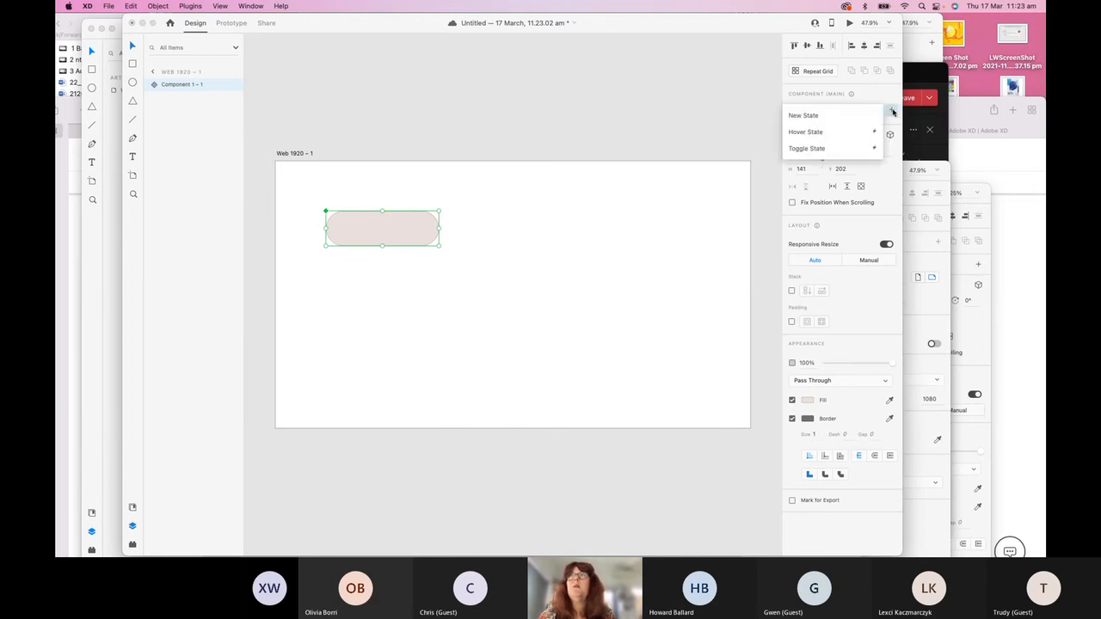
pyautogui.click(823, 134)
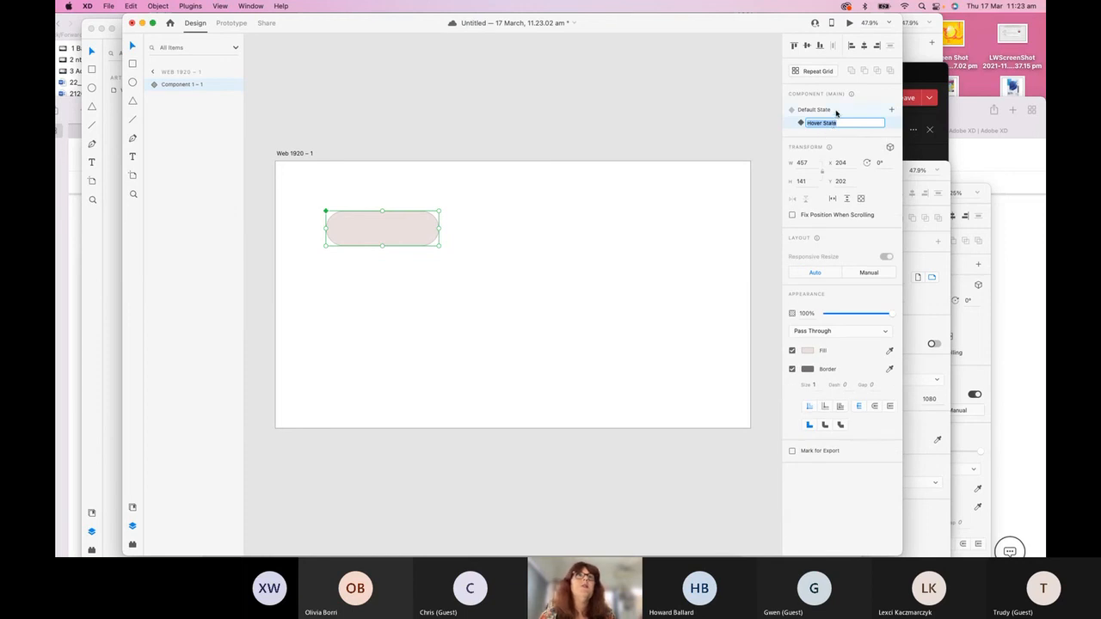
pyautogui.click(429, 233)
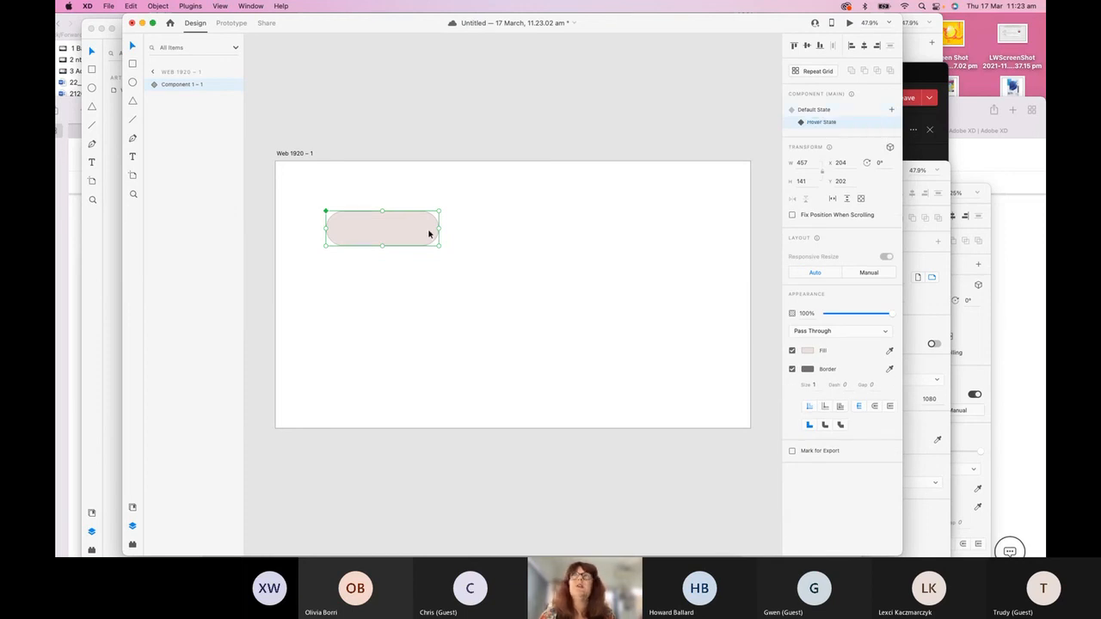
# Step: Change the fill of the rectangle inside the component's Hover State to a stronger salmon pink
pyautogui.doubleClick(431, 234)
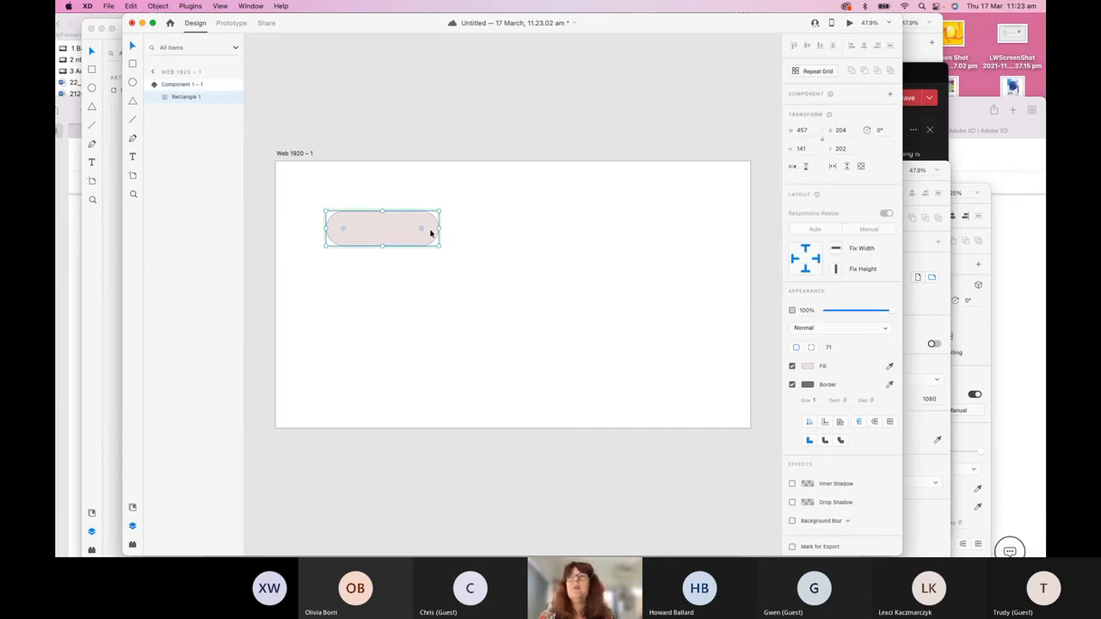
pyautogui.click(808, 368)
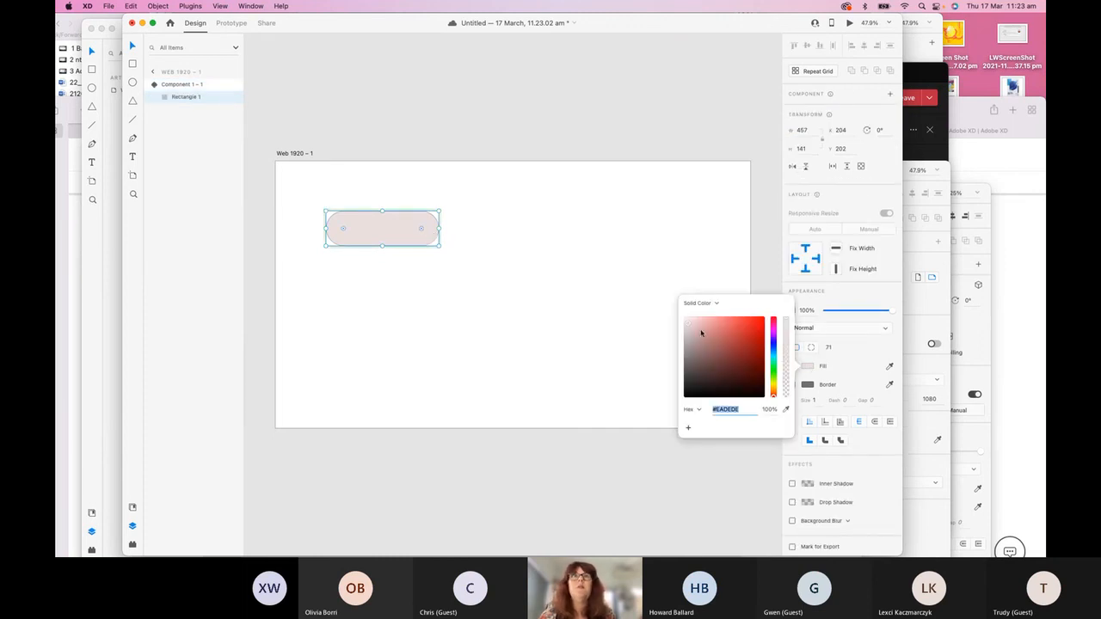
pyautogui.click(711, 321)
pyautogui.click(376, 178)
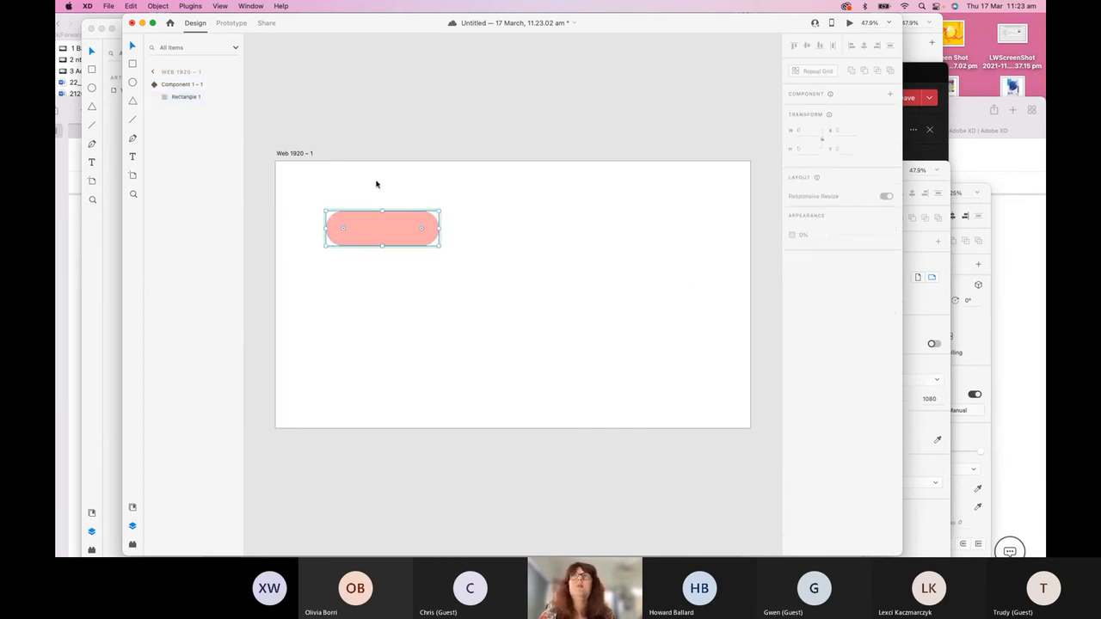
# Step: Compare the component's Default State with its Hover State by switching between them, and check the button in the preview
pyautogui.click(363, 217)
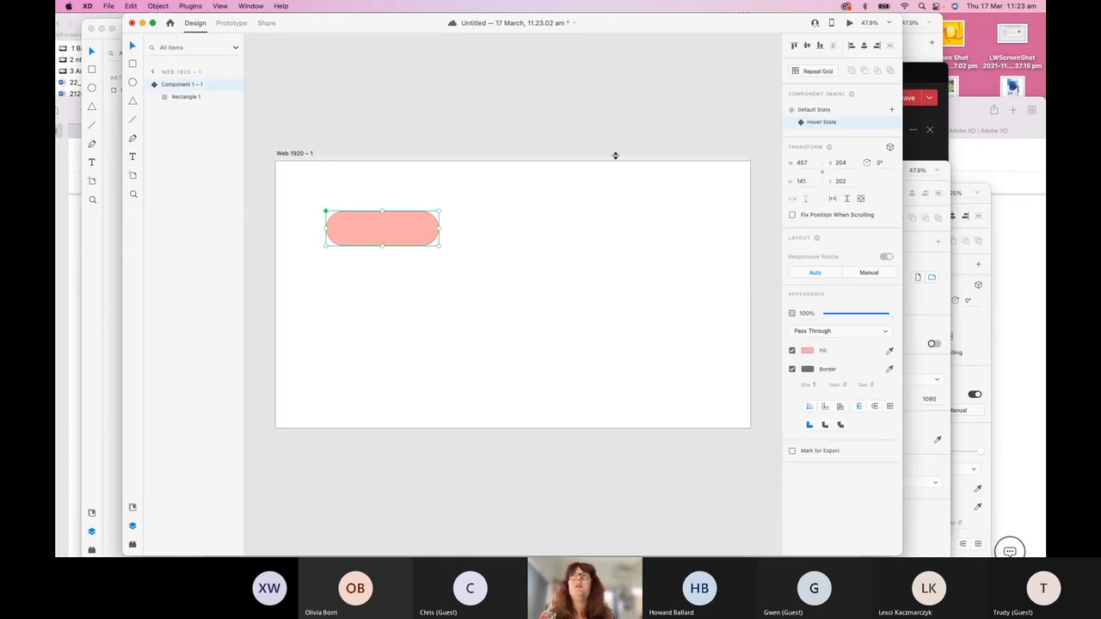
pyautogui.click(793, 110)
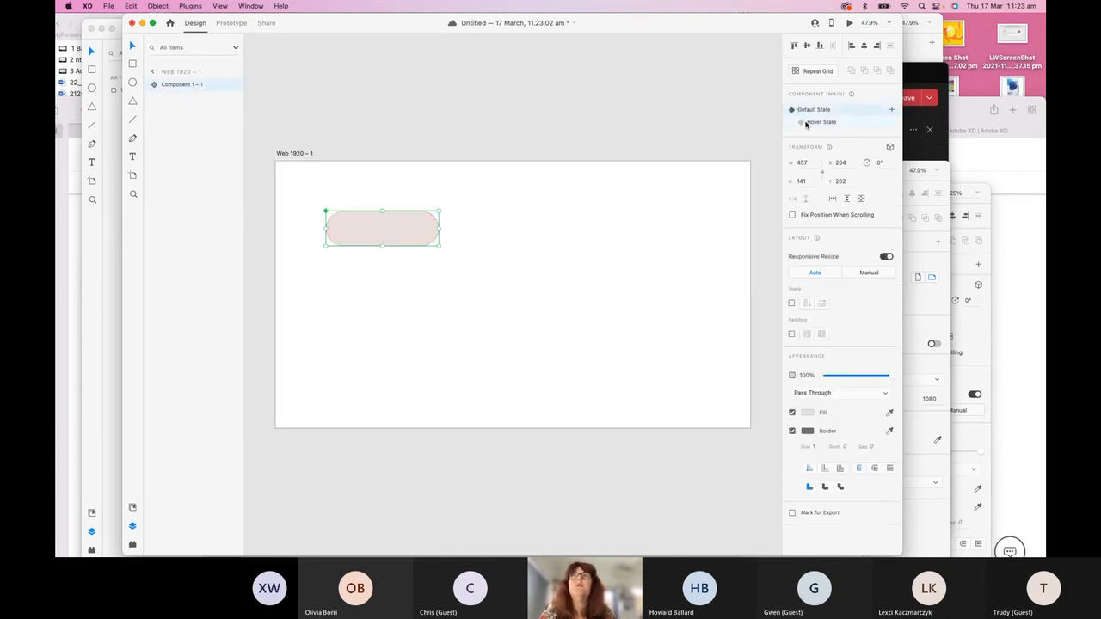
pyautogui.click(806, 123)
pyautogui.click(803, 111)
pyautogui.click(806, 122)
pyautogui.click(803, 112)
pyautogui.click(806, 121)
pyautogui.click(802, 111)
pyautogui.click(851, 24)
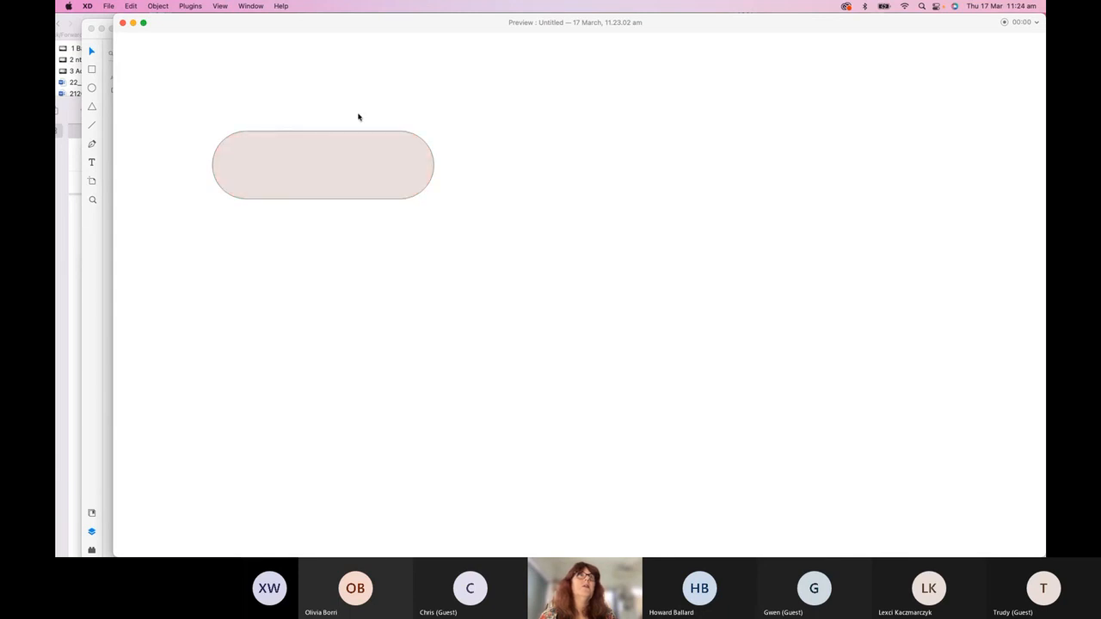
pyautogui.click(122, 23)
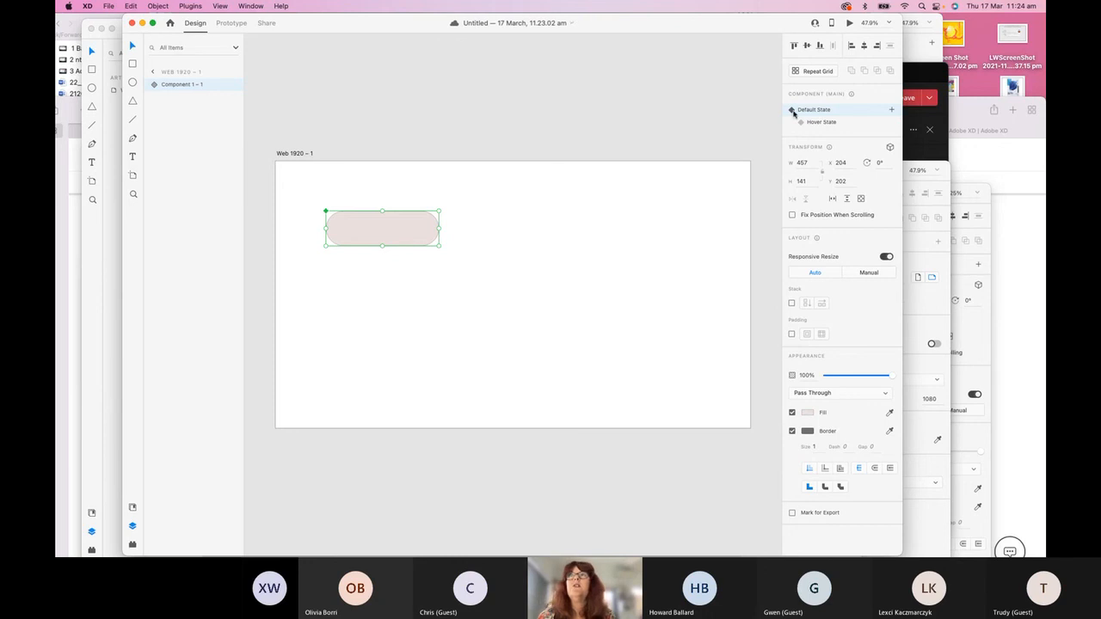
# Step: Check the prototype interaction of the component's Default State and keep Auto-Animate as its action type
pyautogui.click(233, 23)
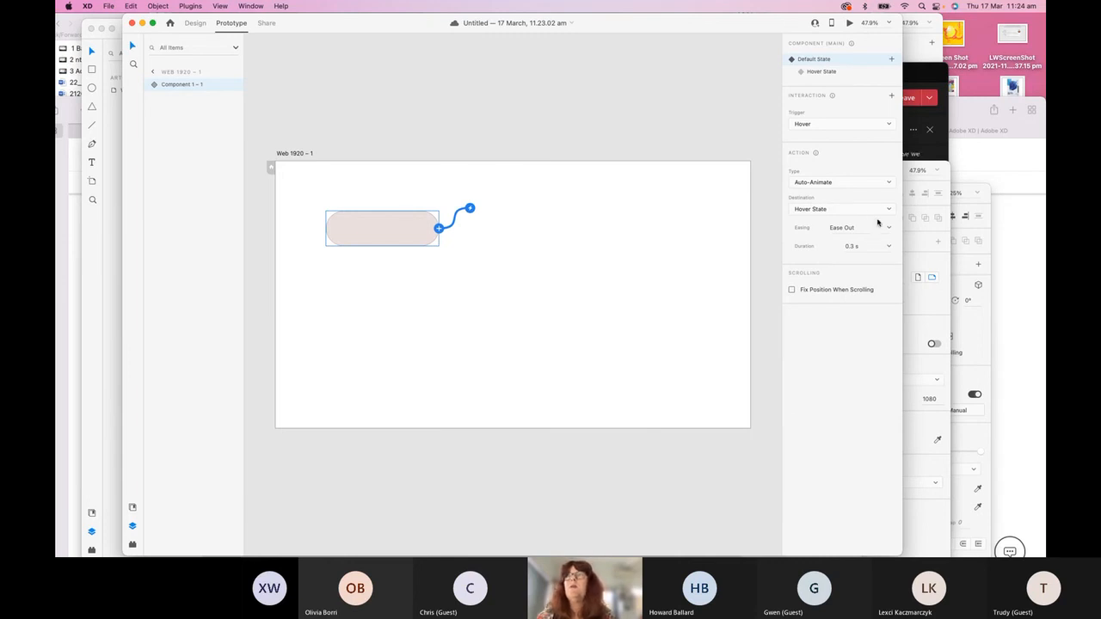
pyautogui.click(890, 181)
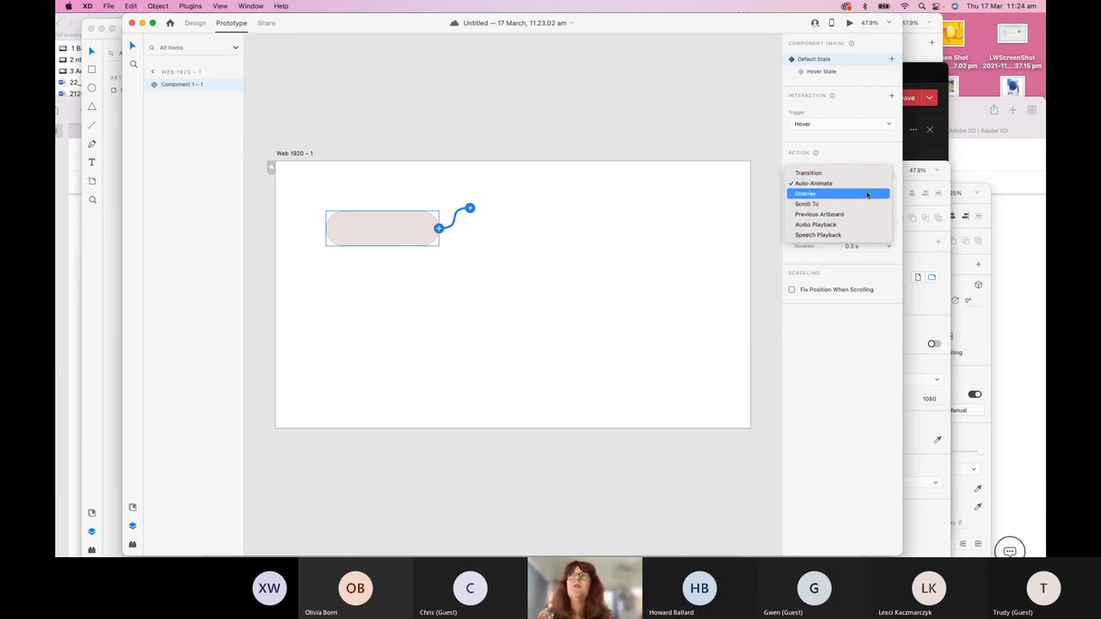
pyautogui.click(867, 183)
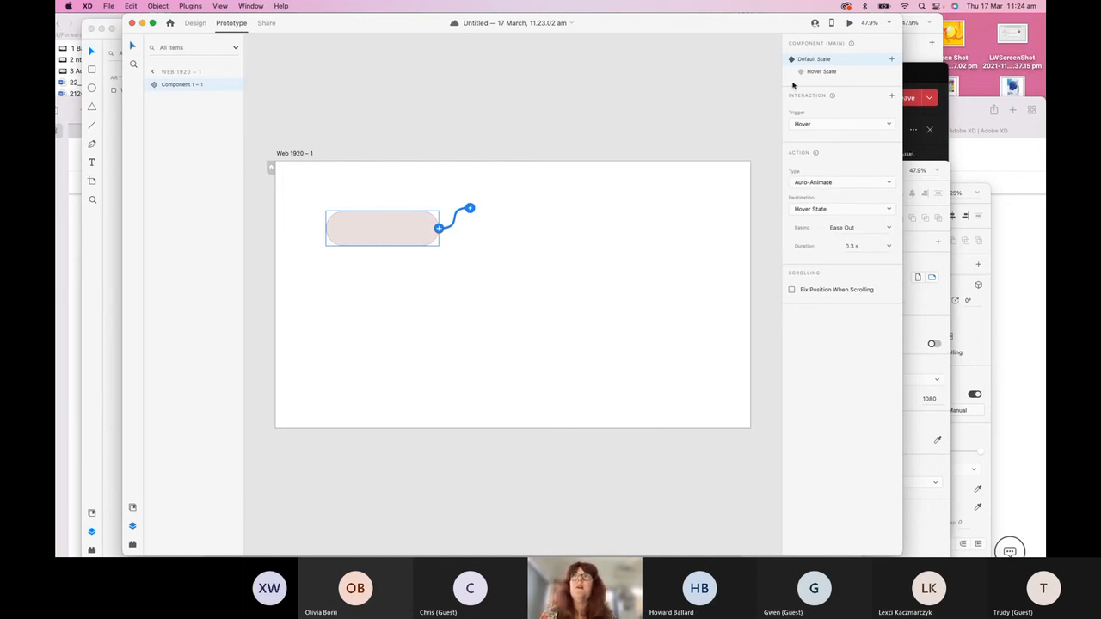
# Step: Add a Tap interaction to the component's Hover State with a Transition action and Default State as the destination
pyautogui.click(194, 23)
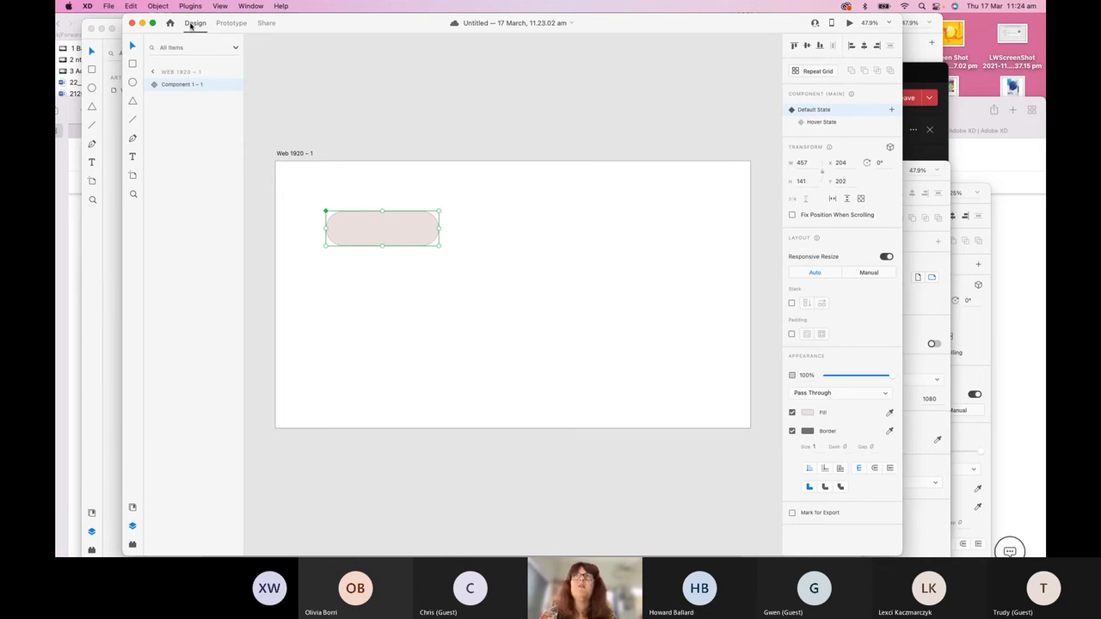
pyautogui.click(817, 123)
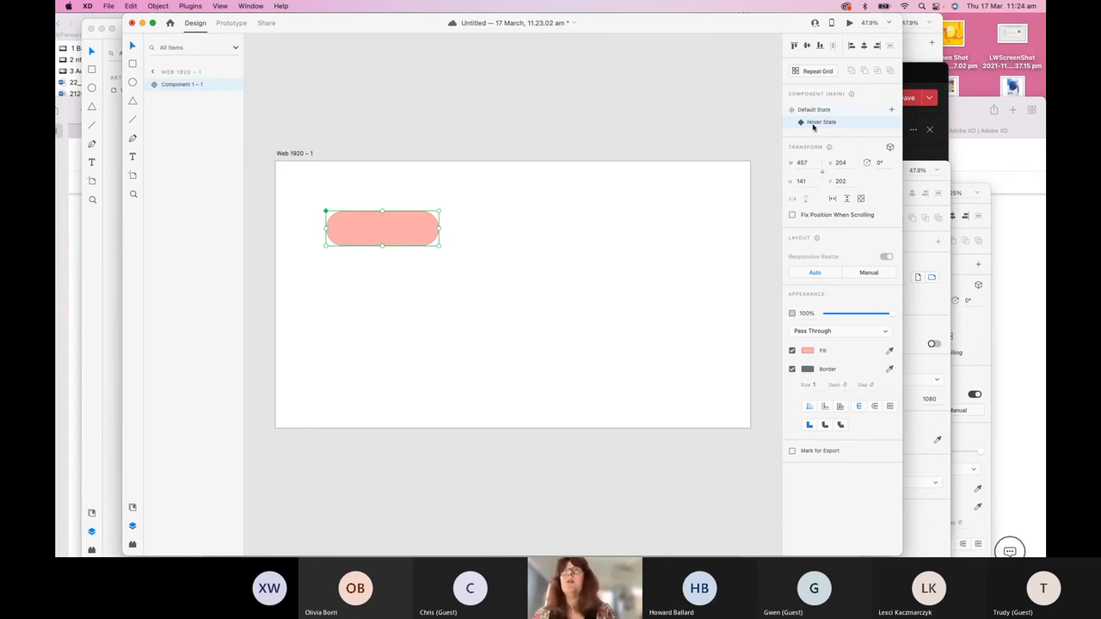
pyautogui.click(230, 25)
pyautogui.click(439, 229)
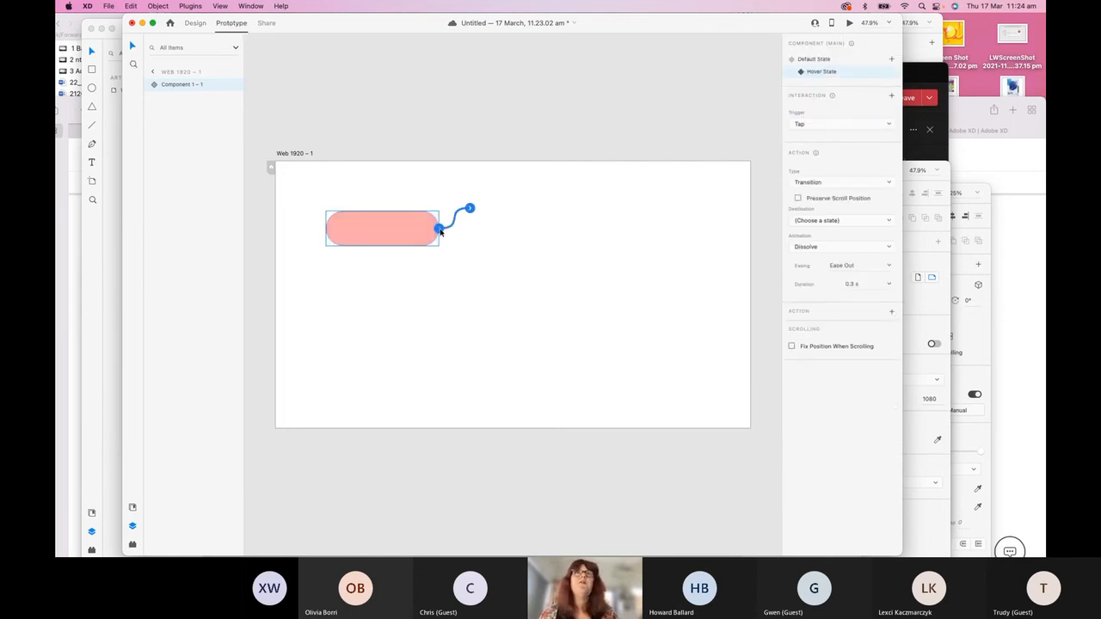
pyautogui.click(832, 222)
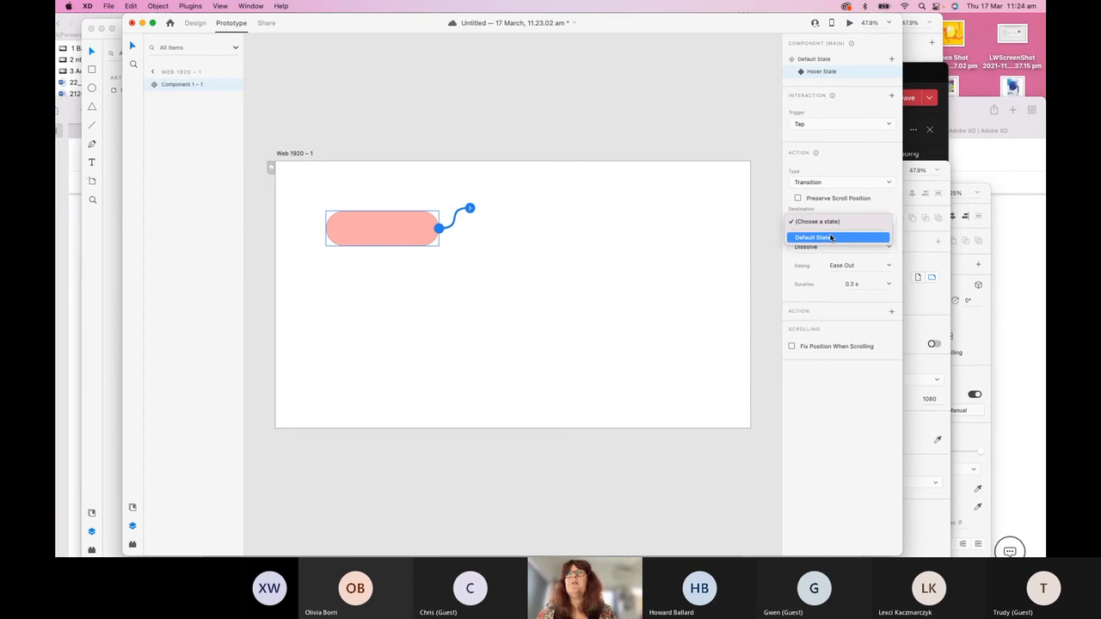
pyautogui.click(831, 238)
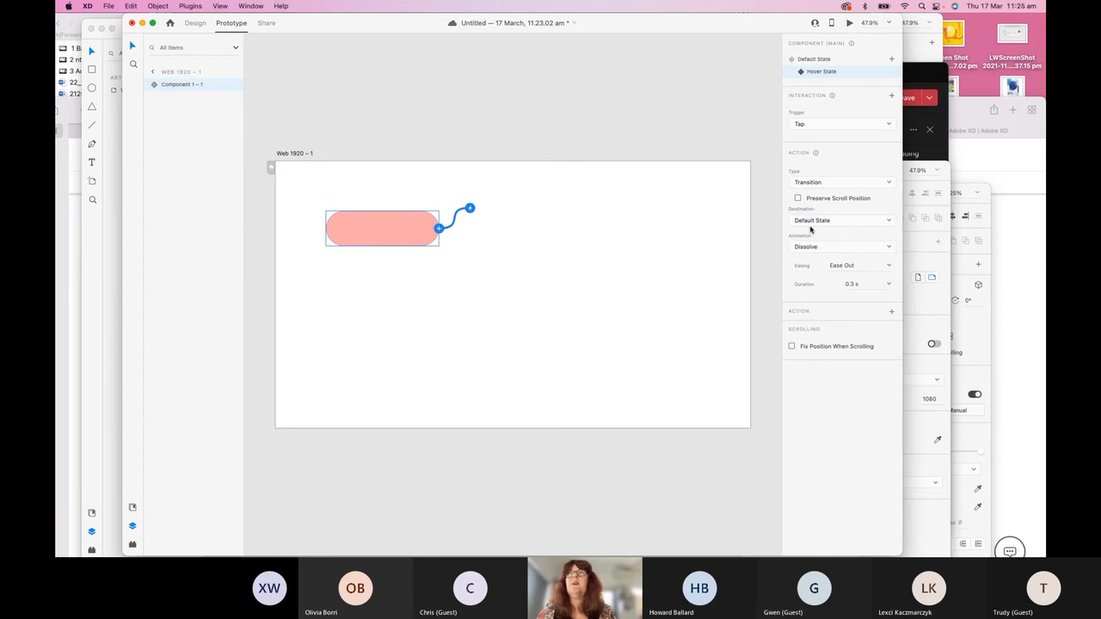
# Step: Preview the prototype, test the rounded button by tapping it, and close the preview
pyautogui.click(849, 23)
pyautogui.click(365, 157)
pyautogui.click(365, 158)
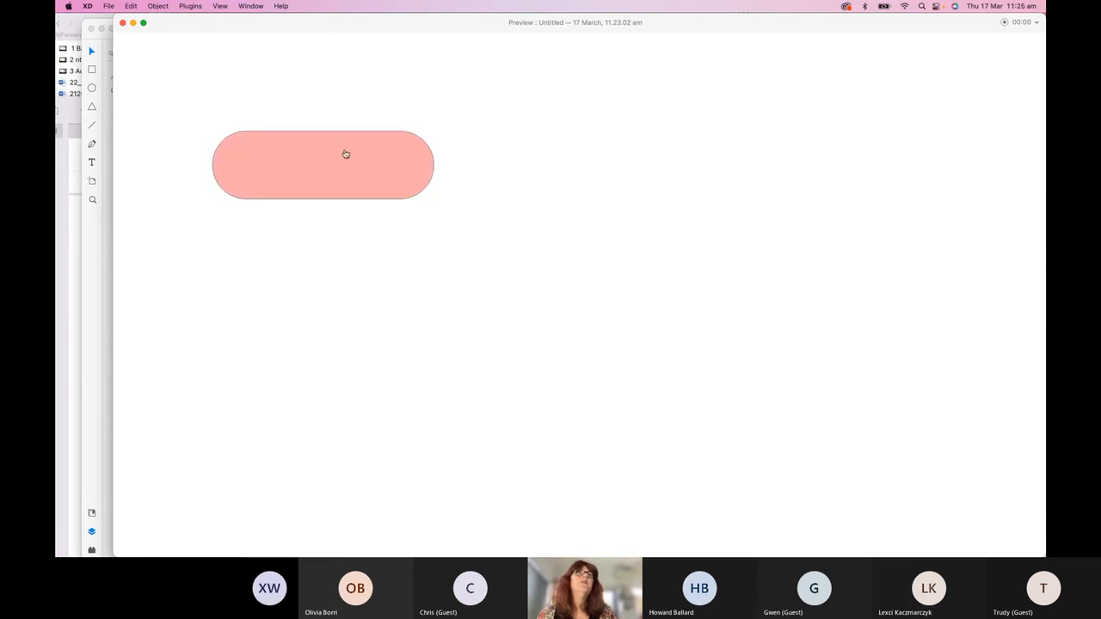
pyautogui.click(121, 24)
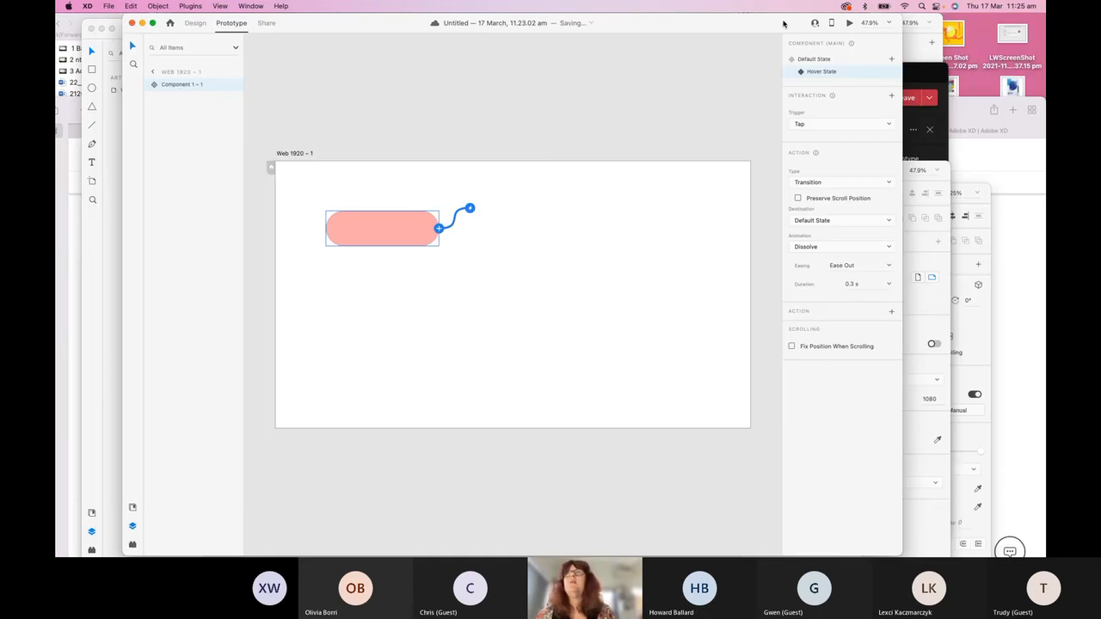
# Step: Move the design window aside, switch to the Microsoft Teams meeting and show its additional meeting options
pyautogui.moveTo(784, 24); pyautogui.dragTo(732, 24)
pyautogui.click(876, 79)
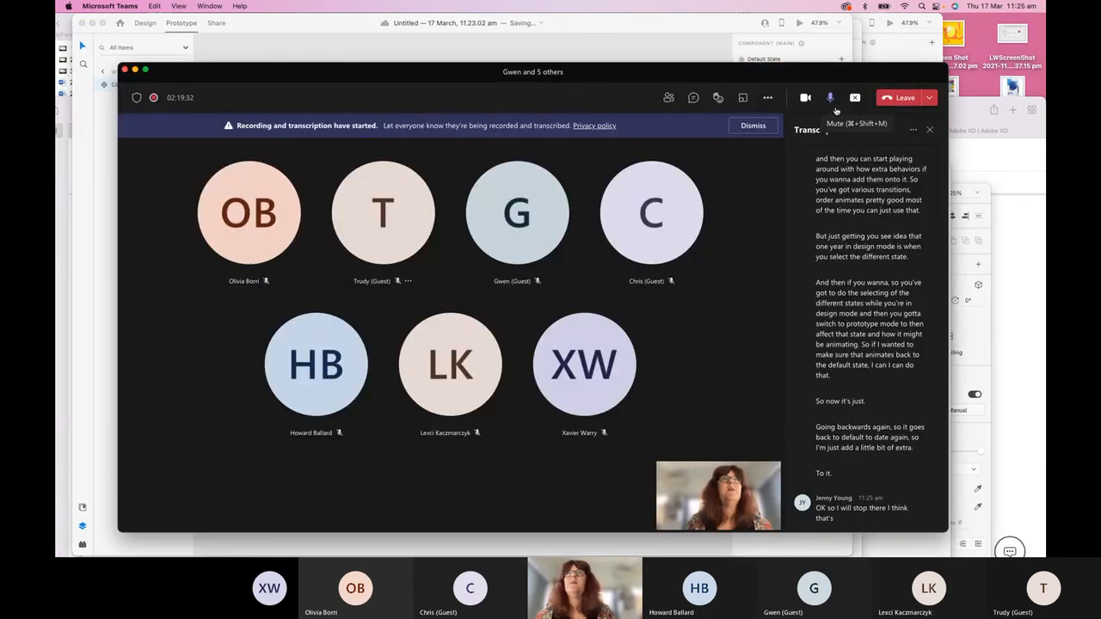
pyautogui.click(767, 97)
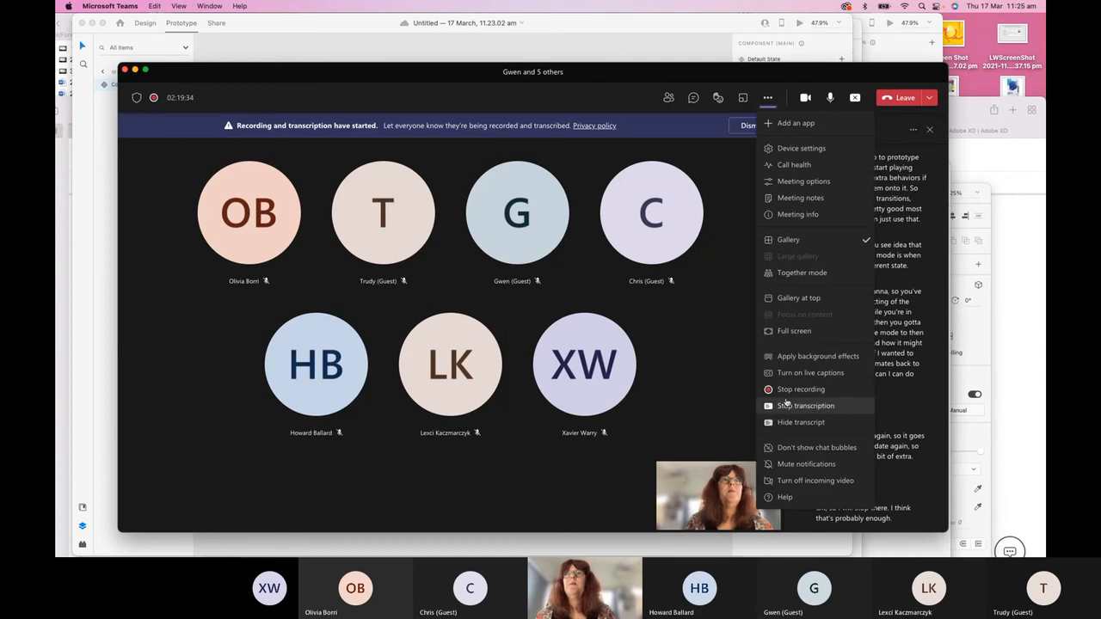